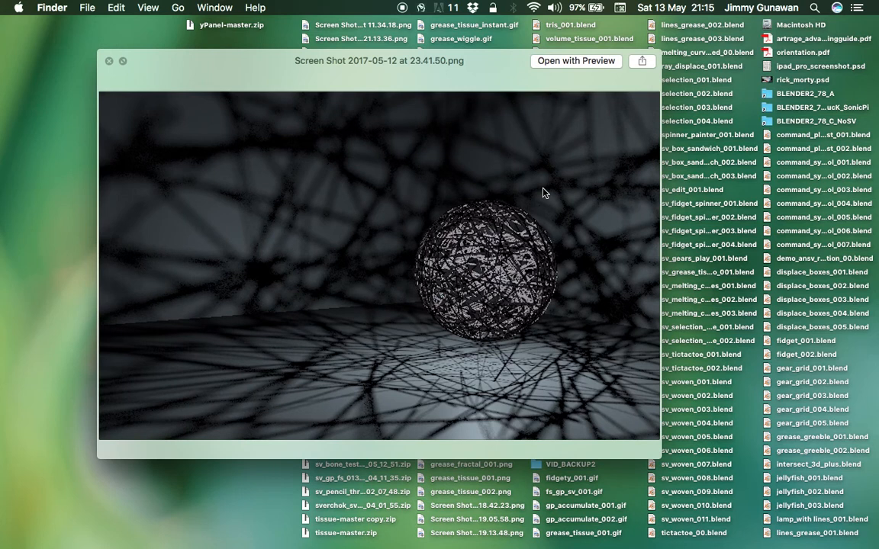
Step: Reposition and enlarge the preview of the woven sphere lamp render to examine the shadow pattern
left_click_drag(484, 72, 477, 55)
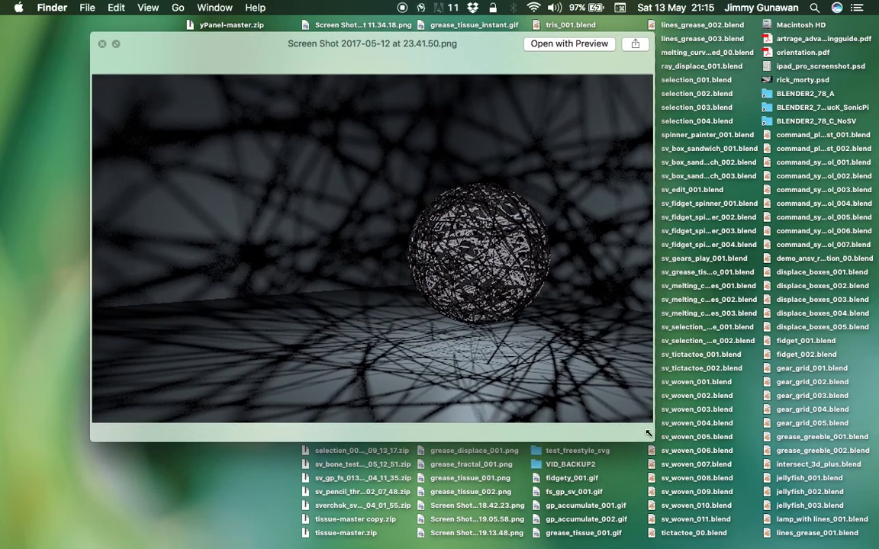
left_click_drag(653, 442, 729, 492)
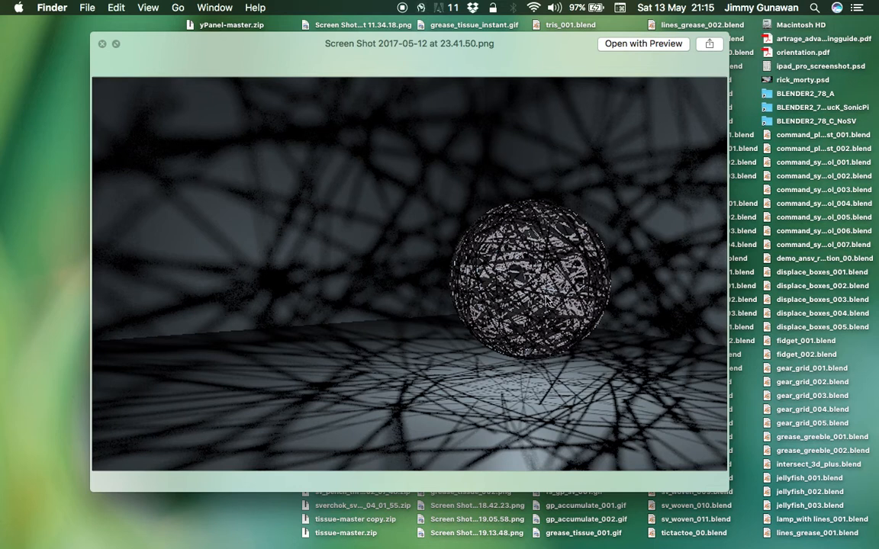
Step: Switch to Blender and delete all default objects from the scene
key("ctrl+Right")
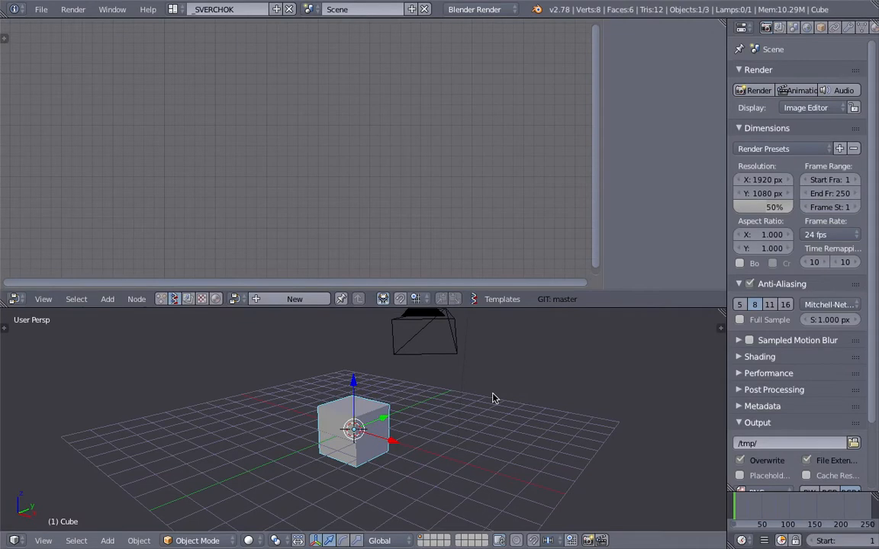
middle_click_drag(492, 399, 477, 299)
key("a")
key("a")
key("Delete")
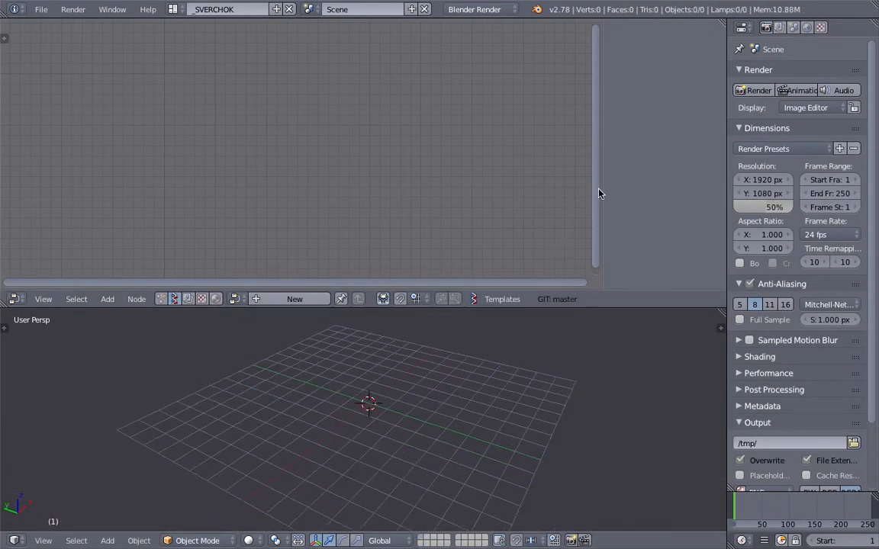
Step: Give the node editor more room by hiding its sidebar and enlarging it, and create a new Sverchok node tree
key("n")
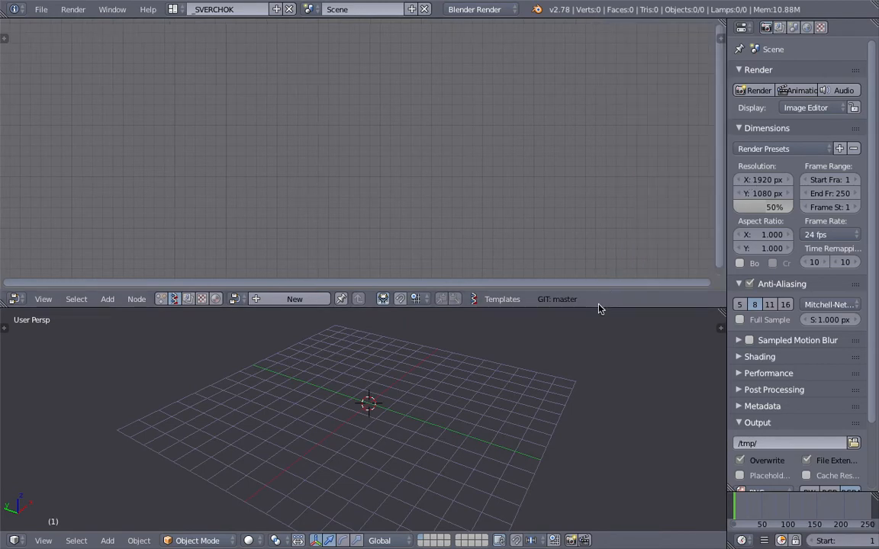
left_click_drag(599, 308, 599, 325)
left_click(296, 318)
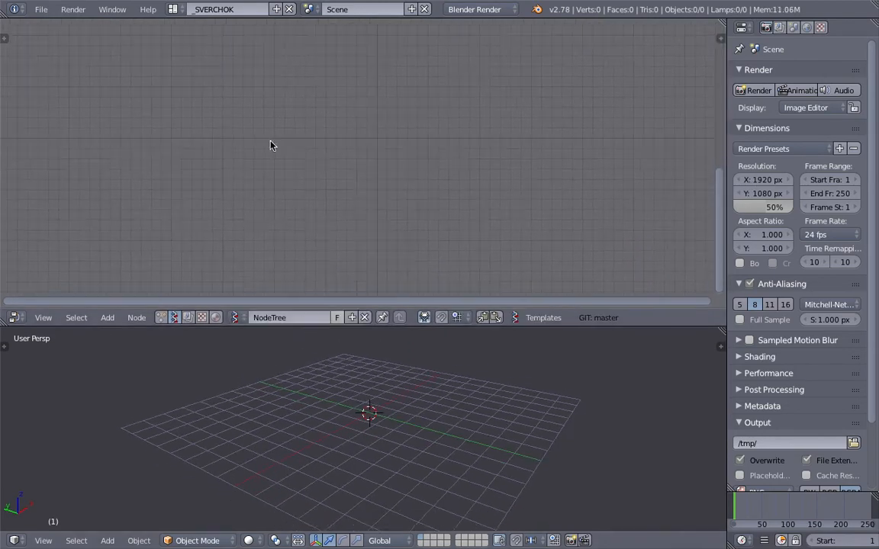
Step: Add a Random Vector MK2 node to the empty node tree
key("shift+a")
left_click(266, 143)
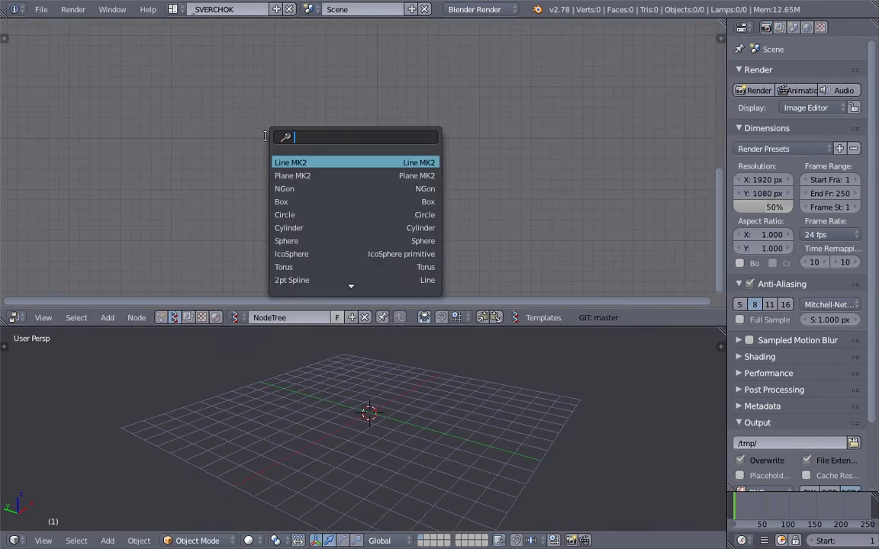
type("random")
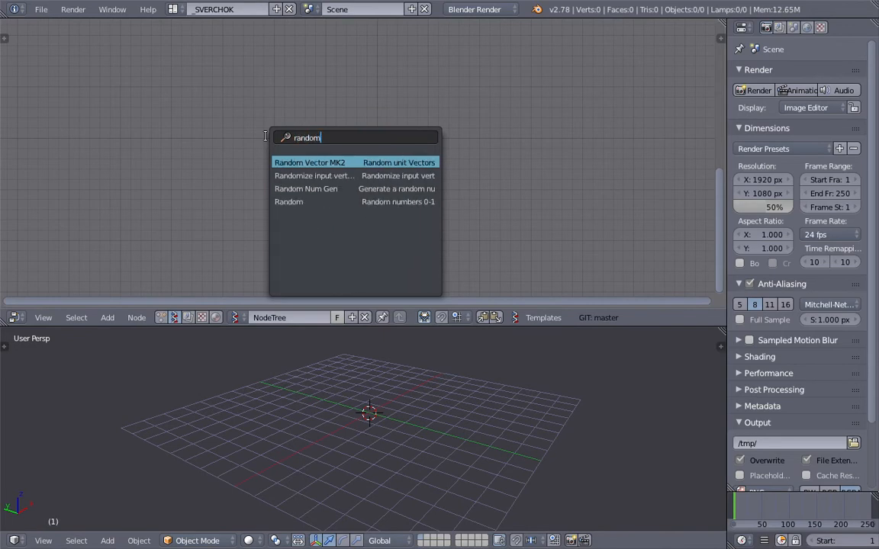
key("Return")
key("g")
left_click(232, 137)
Step: Add a Viewer Draw node and connect the Random Vector node's Random output to its vertices input
key("alt+space")
type("view")
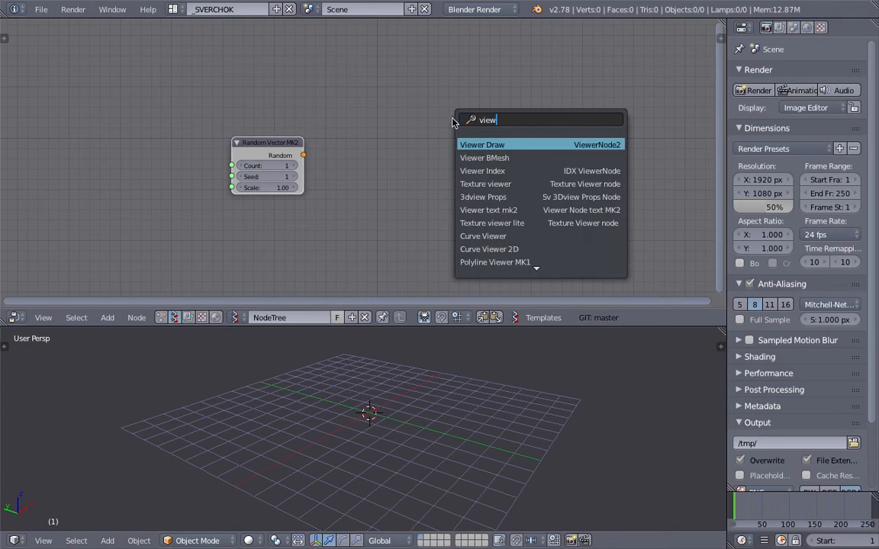
key("Return")
left_click(423, 124)
scroll(329, 152, "up", 2)
left_click_drag(284, 155, 450, 206)
Step: Raise the Random Vector node's Count gradually to 186 to fill out the sphere of points
scroll(237, 176, "up", 3, "ctrl")
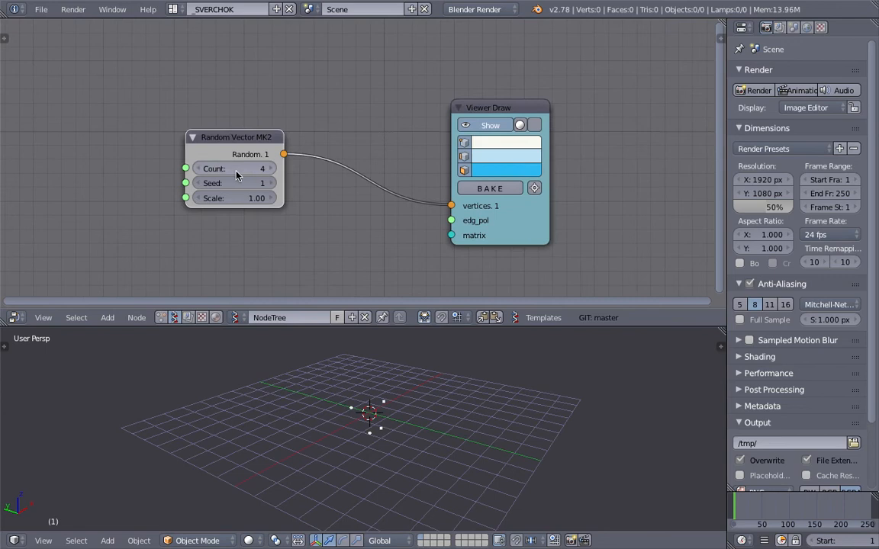
left_click_drag(245, 172, 267, 172)
middle_click_drag(329, 389, 373, 347)
scroll(374, 347, "up", 2)
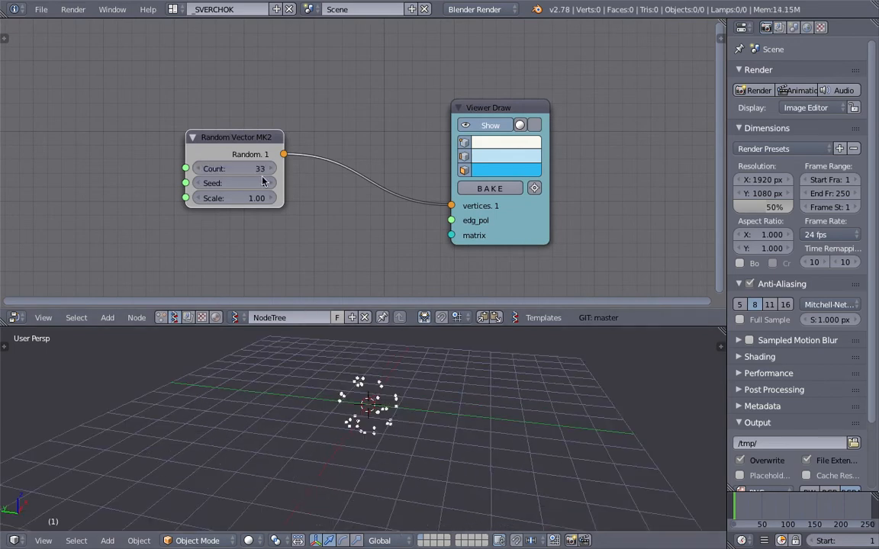
left_click_drag(224, 141, 350, 162)
left_click_drag(528, 218, 540, 207)
middle_click_drag(489, 404, 374, 381)
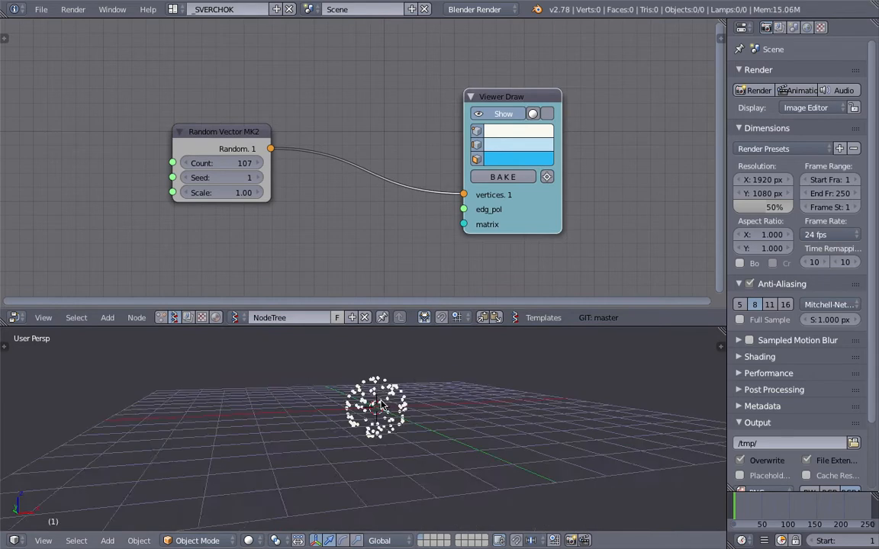
scroll(373, 381, "up", 2)
left_click_drag(229, 162, 351, 163)
Step: Move the Random Vector and Viewer Draw nodes farther apart to leave space between them
left_click_drag(222, 132, 206, 124)
mouse_move(450, 389)
middle_mouse_down()
mouse_move(487, 402)
mouse_move(487, 367)
mouse_move(447, 432)
mouse_move(473, 389)
middle_mouse_up()
left_click_drag(526, 214, 546, 201)
middle_click_drag(372, 345, 416, 379)
middle_click_drag(370, 361, 376, 380)
left_click_drag(200, 124, 177, 104)
left_click_drag(532, 90, 552, 88)
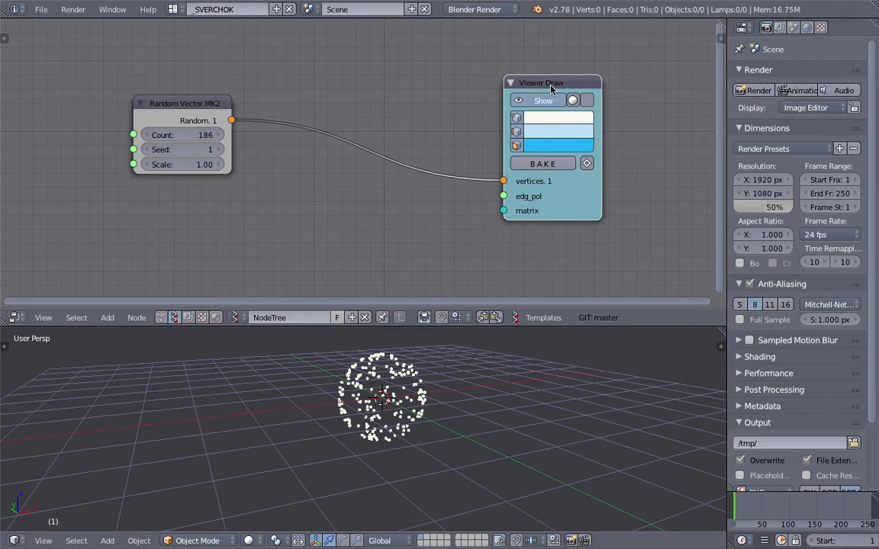
Step: Set the Random Vector node's Count to 100
left_click(190, 135)
type("100")
key("Return")
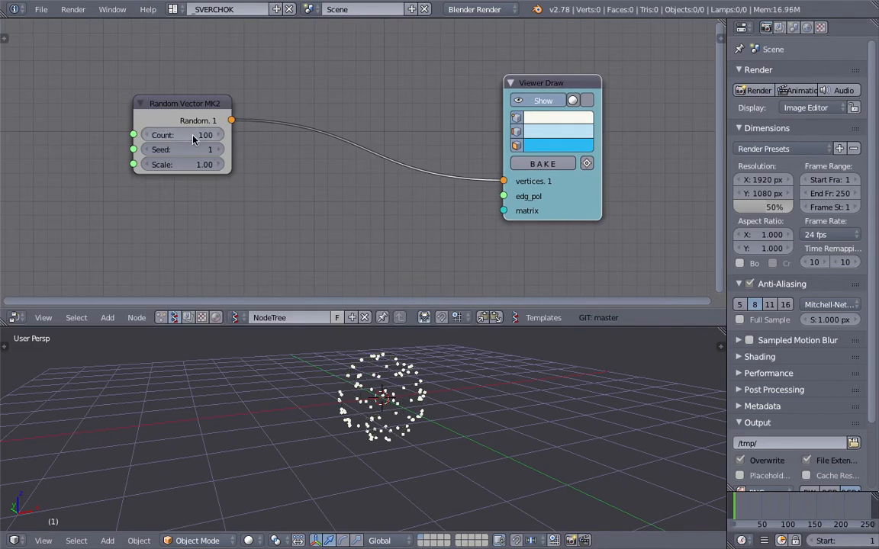
Step: Insert a UV Connection node into the link between Random Vector and Viewer Draw
key("shift+a")
left_click(353, 164)
key("BackSpace")
type("uv")
key("Return")
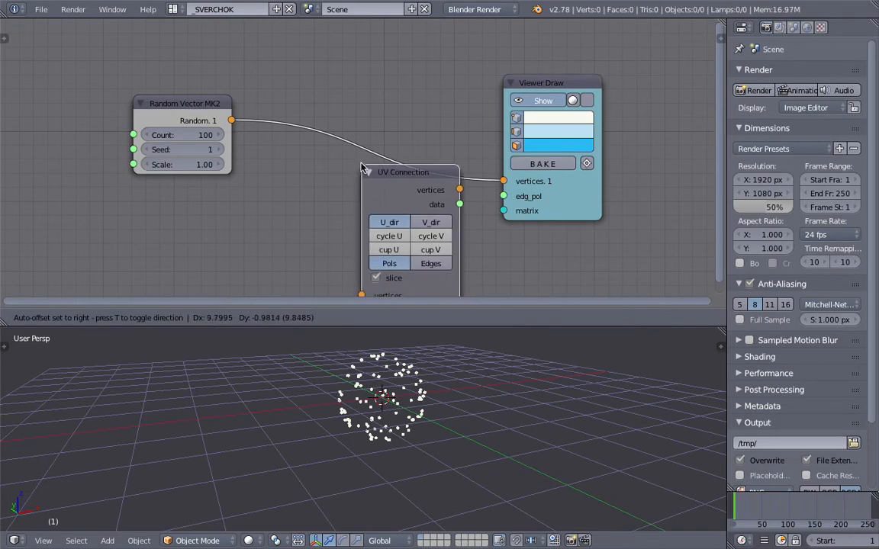
left_click(336, 118)
left_click_drag(162, 123, 193, 120)
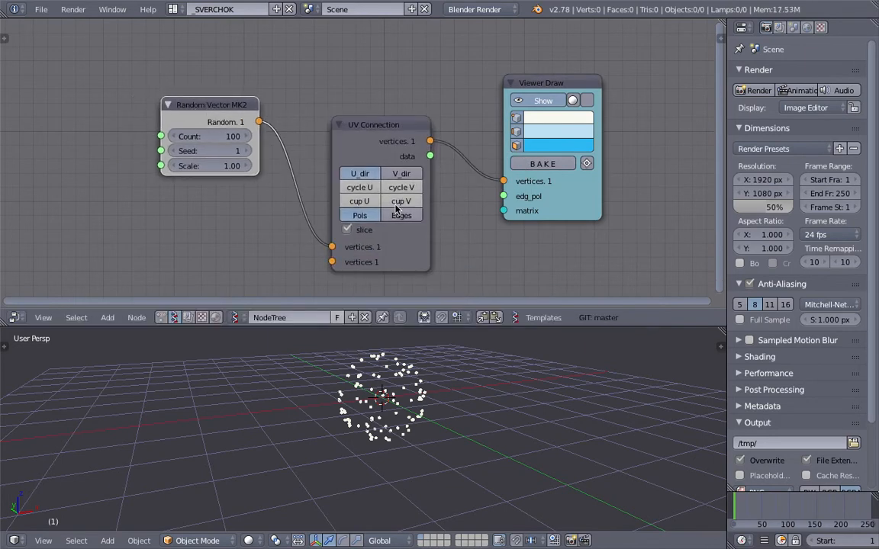
Step: Connect UV Connection's data output to Viewer Draw's edg_pol input and set the UV Connection node to output Edges
mouse_move(430, 156)
left_mouse_down()
mouse_move(485, 202)
mouse_move(504, 196)
left_mouse_up()
scroll(436, 373, "up", 4)
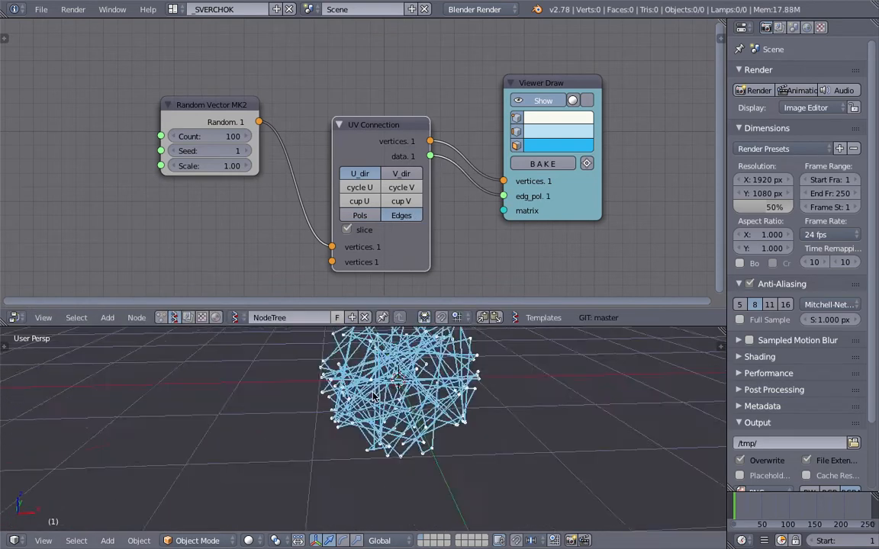
middle_click_drag(398, 433, 446, 425)
scroll(234, 117, "down", 2)
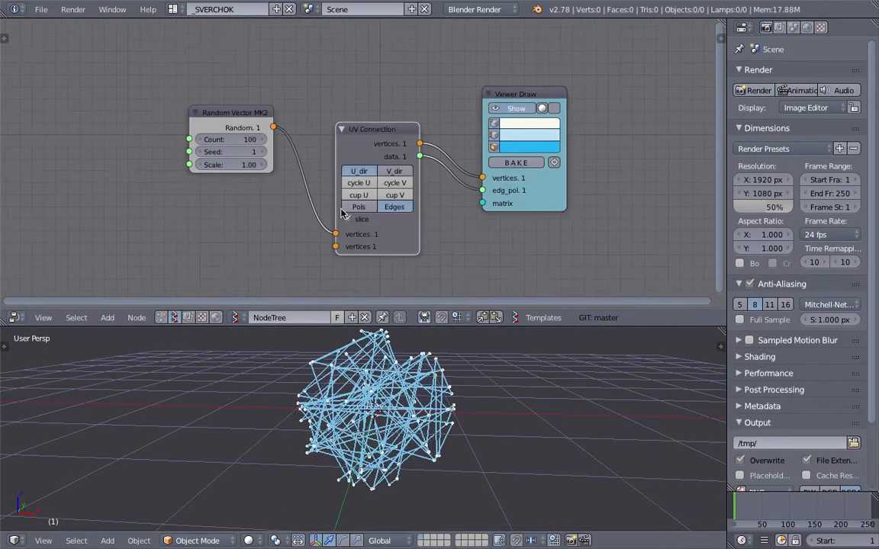
Step: Spread the nodes out, leaving a wide gap between UV Connection and Viewer Draw
left_click_drag(187, 92, 124, 102)
left_click_drag(331, 125, 242, 124)
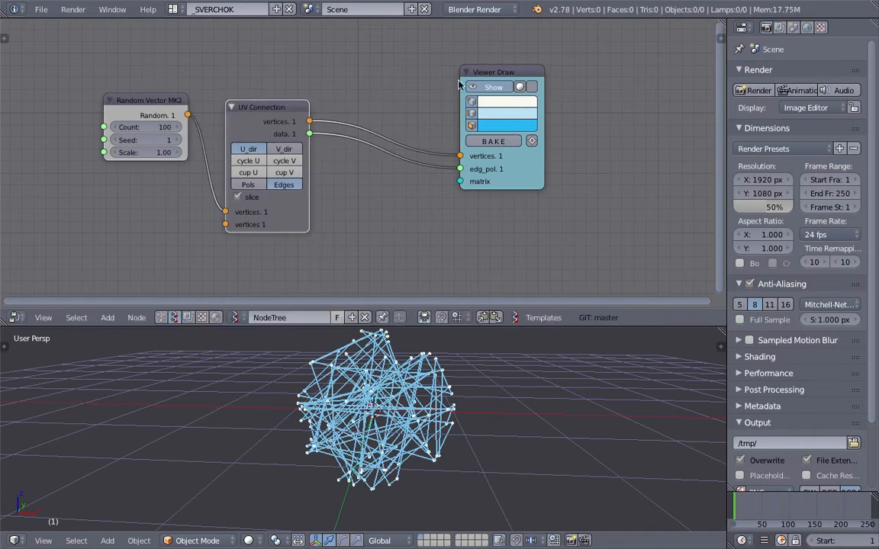
left_click_drag(462, 81, 566, 89)
Step: Insert a Polygon Boom node into the vertices link between UV Connection and Viewer Draw
key("shift+a")
left_click(421, 91)
type("poly")
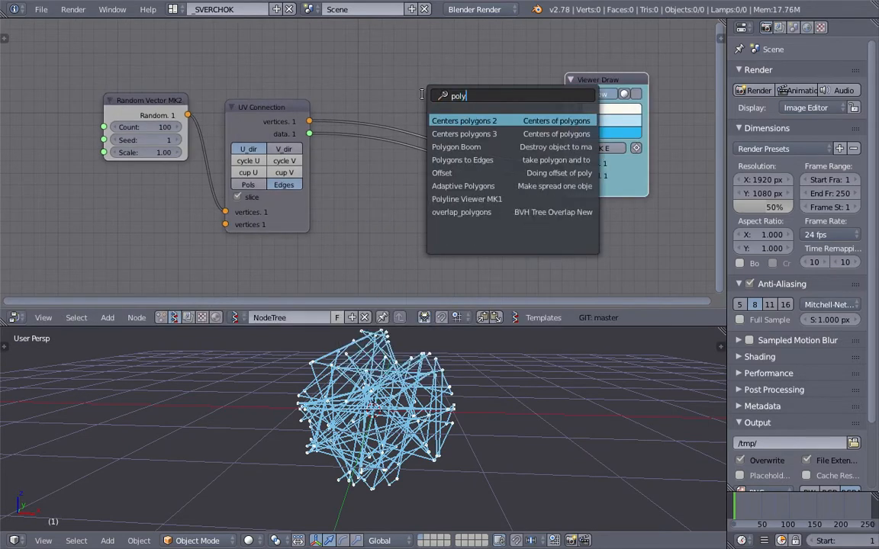
type("gon b")
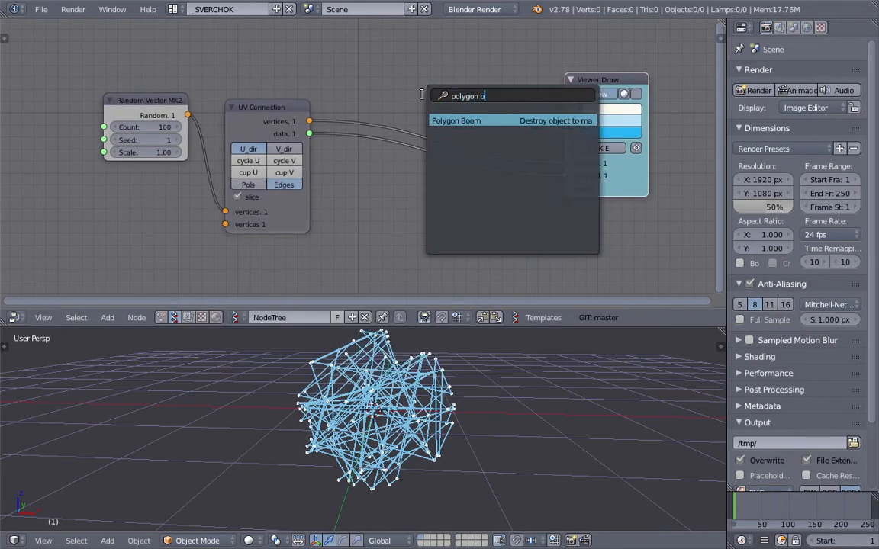
key("Return")
left_click(425, 100)
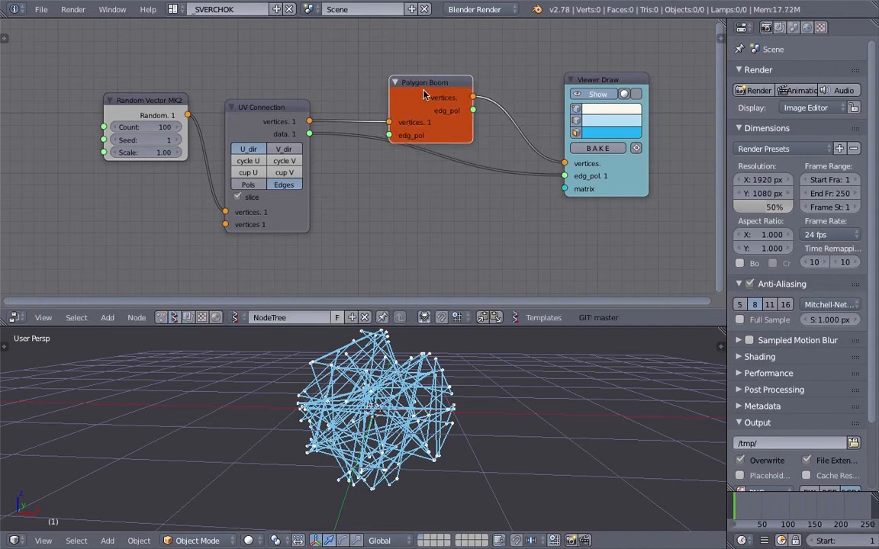
Step: Route the edge data through Polygon Boom by connecting UV Connection's data to its edg_pol input and its edg_pol output to Viewer Draw
middle_click_drag(350, 336, 386, 365)
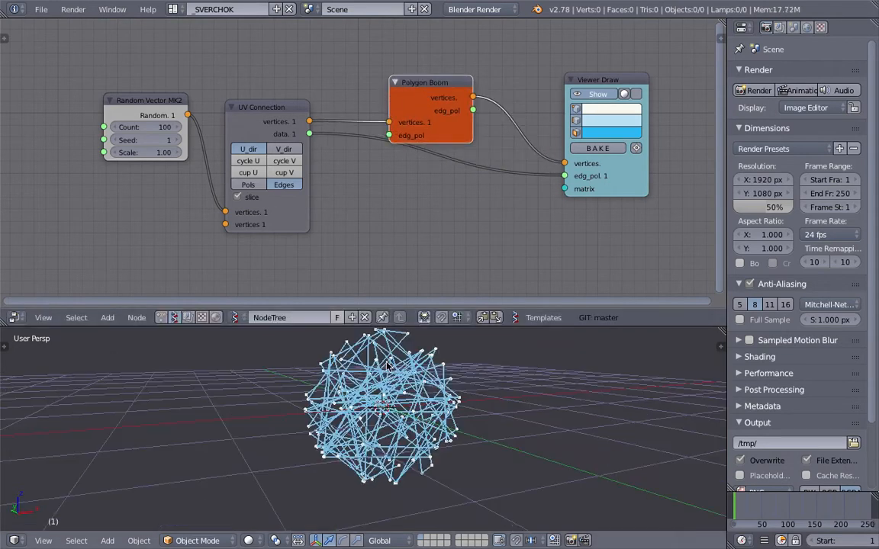
middle_click_drag(426, 392, 383, 402)
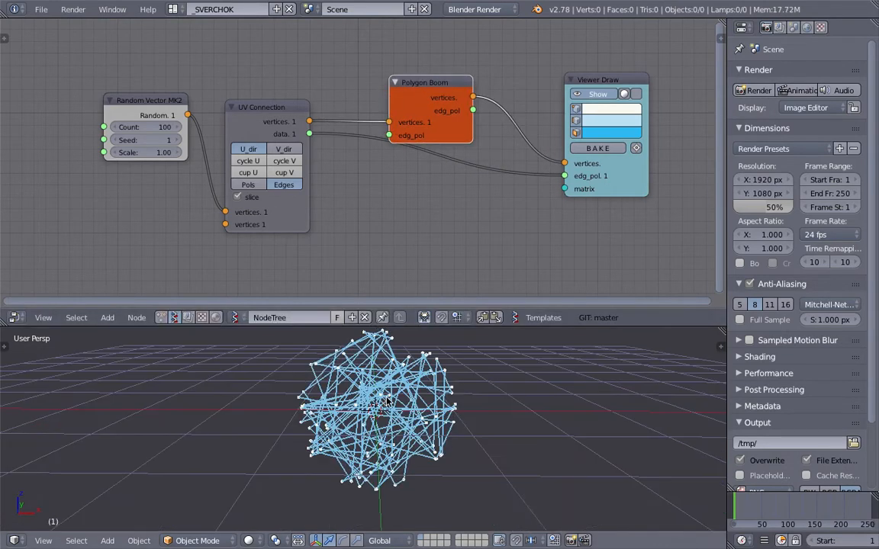
left_click_drag(309, 135, 387, 132)
left_click_drag(424, 97, 417, 89)
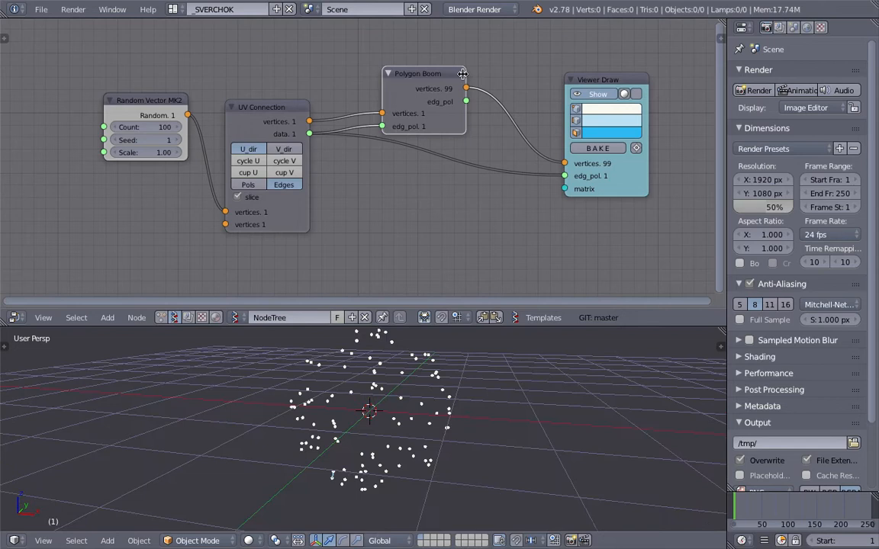
mouse_move(466, 102)
left_mouse_down()
mouse_move(504, 153)
mouse_move(564, 176)
left_mouse_up()
scroll(336, 118, "up", 5)
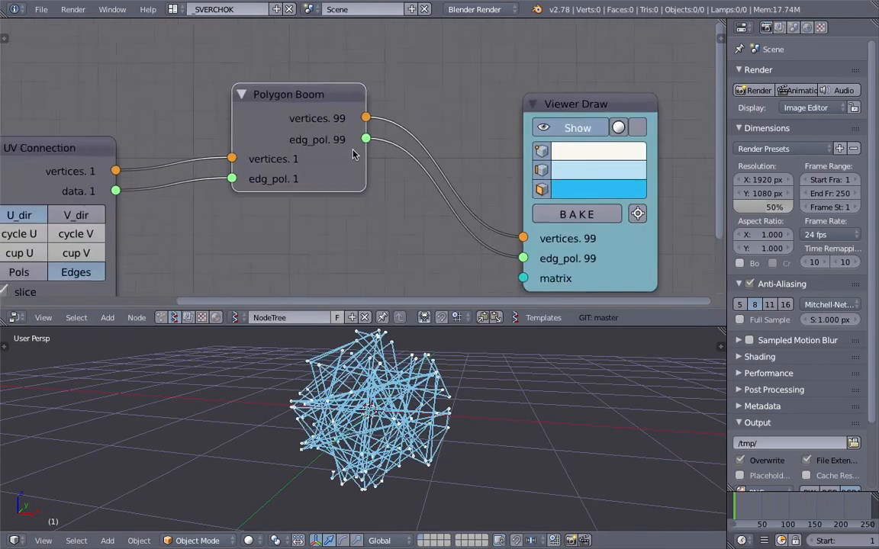
scroll(344, 150, "down", 2)
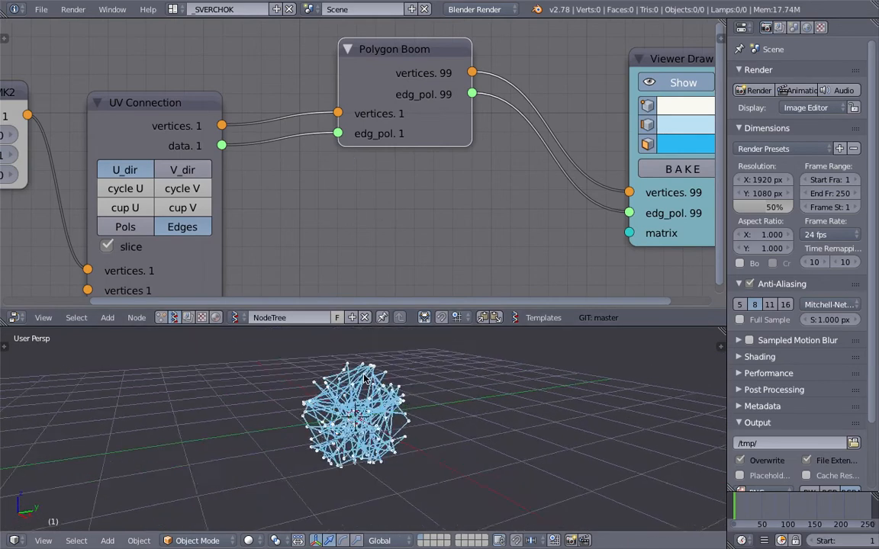
Step: Arrange the four nodes closer together in a compact row
scroll(457, 261, "down", 1)
scroll(458, 261, "down", 1)
left_click_drag(496, 80, 427, 68)
scroll(259, 103, "down", 1)
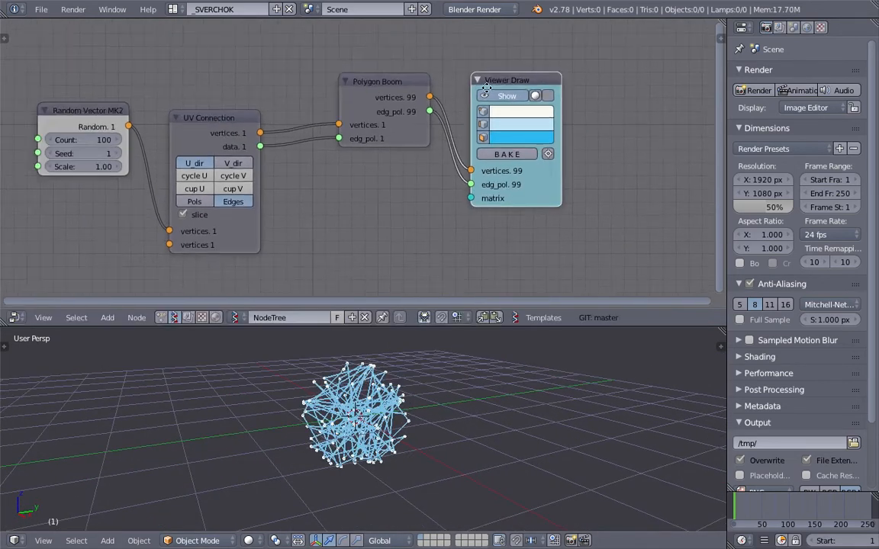
left_click_drag(282, 114, 335, 87)
left_click_drag(122, 106, 182, 99)
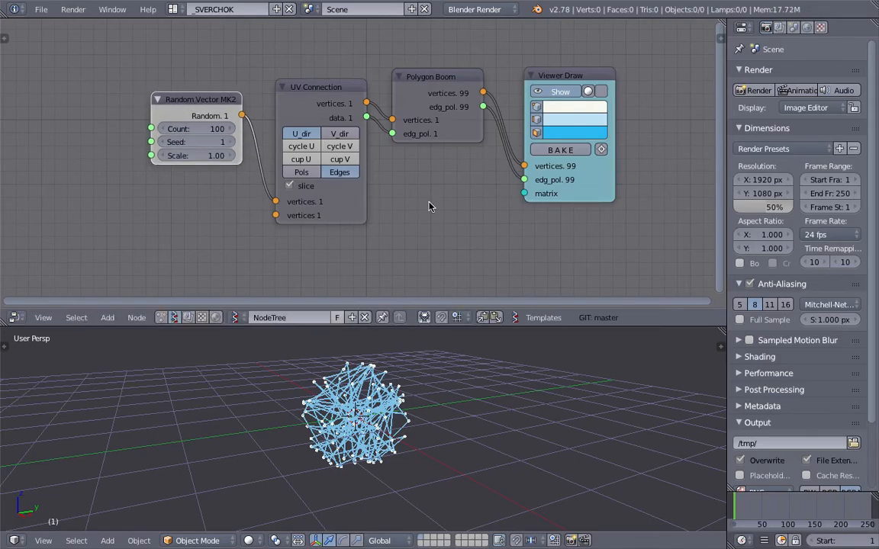
Step: Save the file to the Desktop as sv_lamp_wolly_001.blend
key("ctrl+s")
left_click(510, 61)
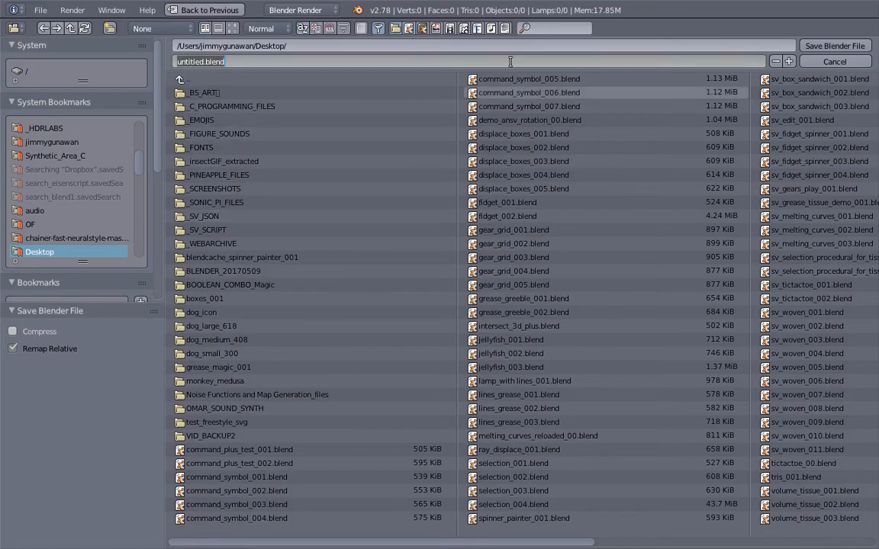
type("sv_lamp")
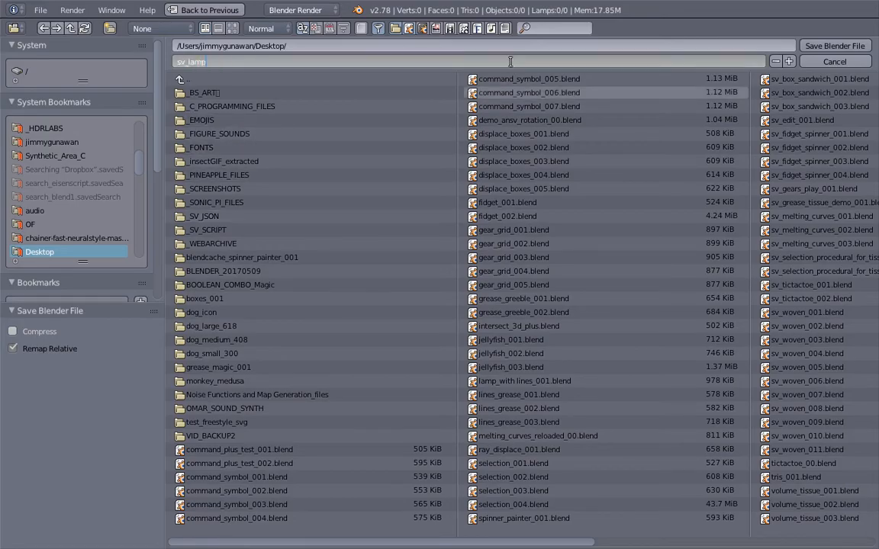
type("_wolly_001.blend")
key("Return")
left_click(833, 47)
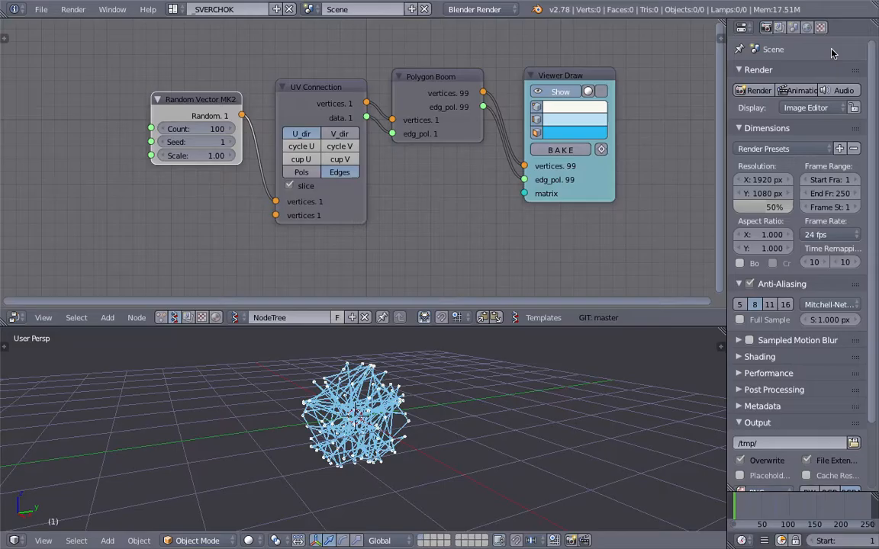
Step: Set the Random Vector node's Count to 5
middle_click_drag(347, 353, 367, 348)
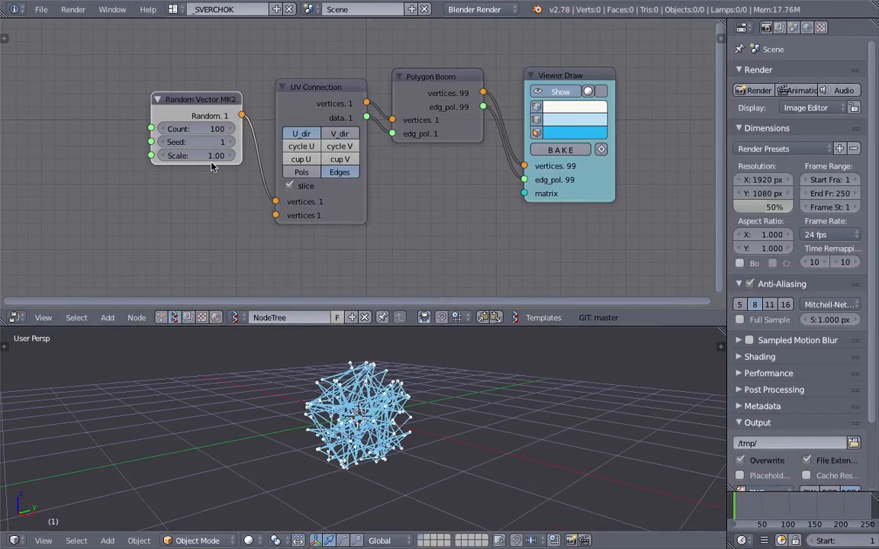
type("5")
key("Return")
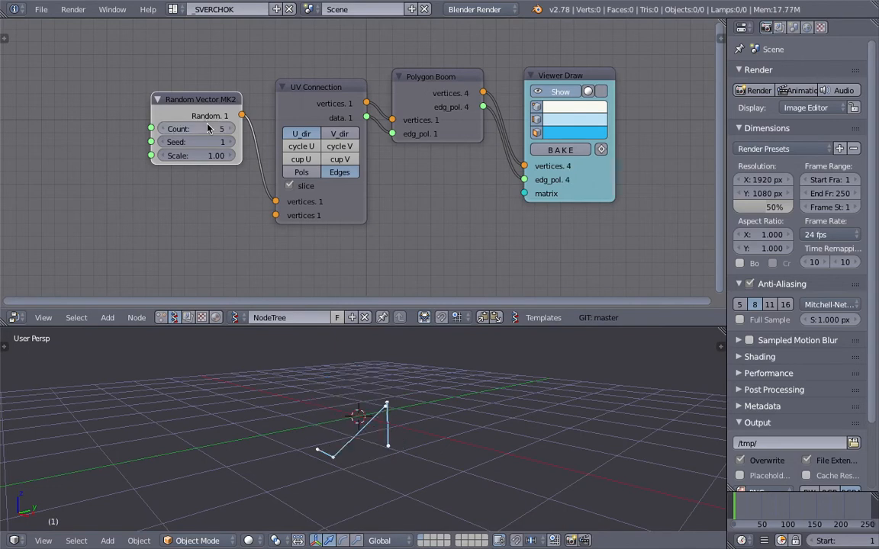
Step: Bake the Viewer Draw geometry into mesh objects, move one baked edge away from the line and select another
left_click(556, 150)
right_click_drag(384, 392, 389, 362)
right_click(407, 413)
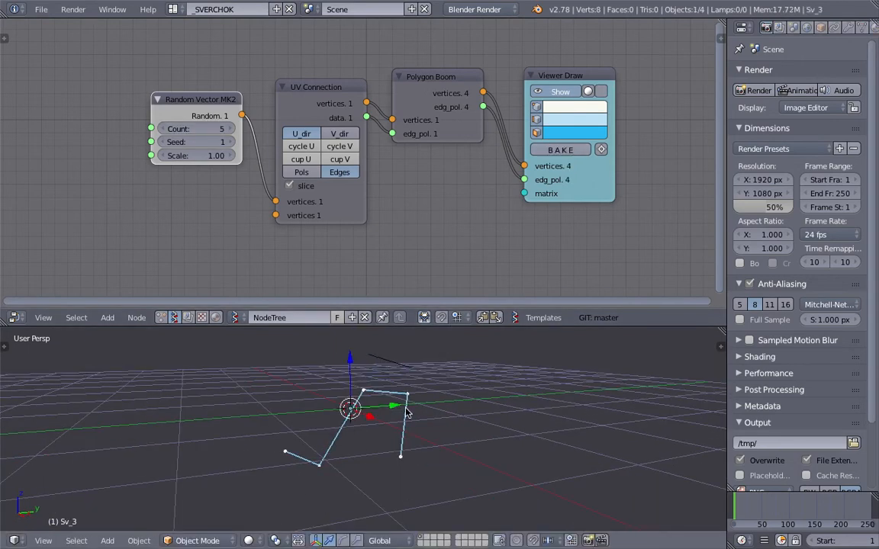
Step: Pull three more baked edges away from the generated line to separate them
right_click_drag(415, 413, 450, 416)
right_click_drag(352, 423, 321, 401)
right_click_drag(293, 450, 248, 444)
Step: Select all the baked edge objects in the 3D view and delete them
middle_click_drag(248, 444, 685, 354)
key("a")
key("a")
key("x")
key("Return")
Step: Show the 3D view's properties and add a 3dview Props node below the Viewer Draw node
left_click(719, 348)
scroll(671, 441, "down", 8)
middle_click_drag(508, 224, 404, 190)
key("shift+a")
left_click(437, 204)
type("3dv")
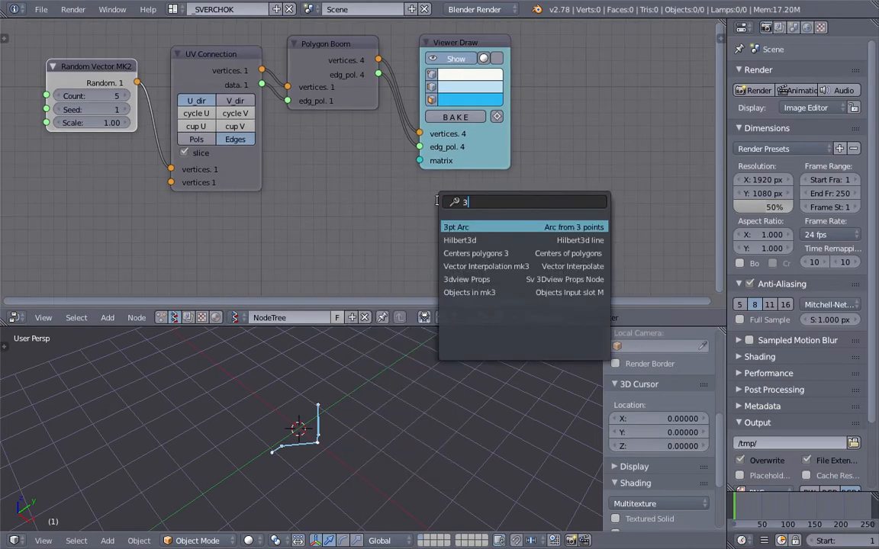
key("Down")
key("Return")
left_click(359, 205)
middle_click_drag(358, 171, 367, 121)
Step: Hide the grid floor and the X and Y axis lines through the 3dview Props node
left_click(435, 177)
middle_click_drag(406, 437, 410, 234)
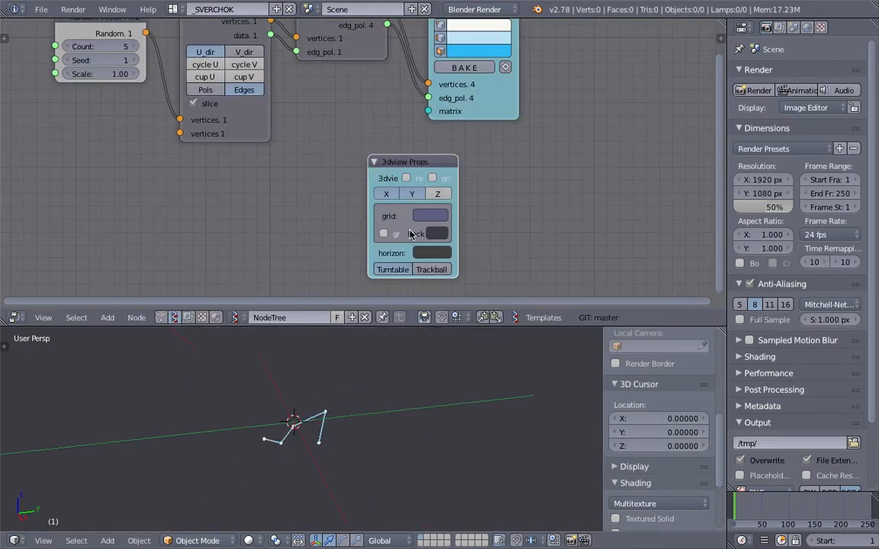
left_click(422, 196)
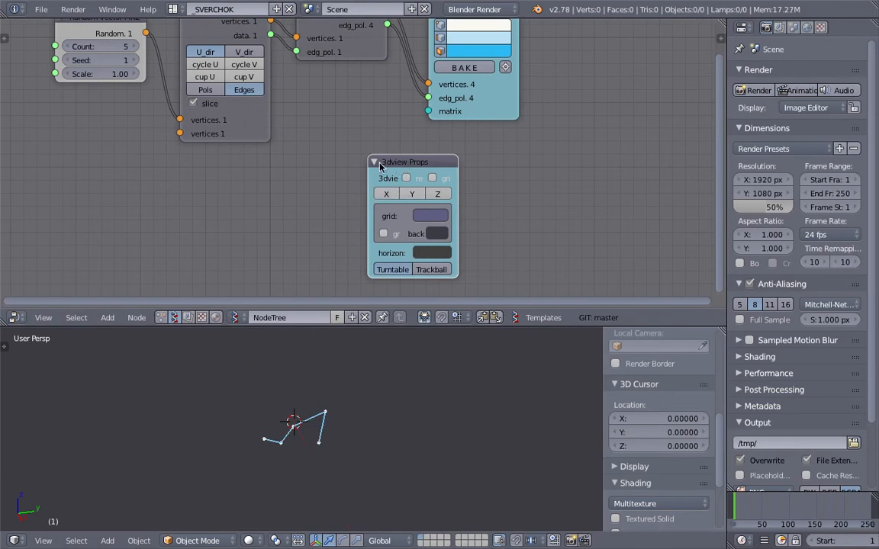
Step: Delete the 3dview Props node and place the 3D cursor off to the side of the geometry
key("x")
middle_click_drag(351, 429, 351, 378)
left_click(394, 418)
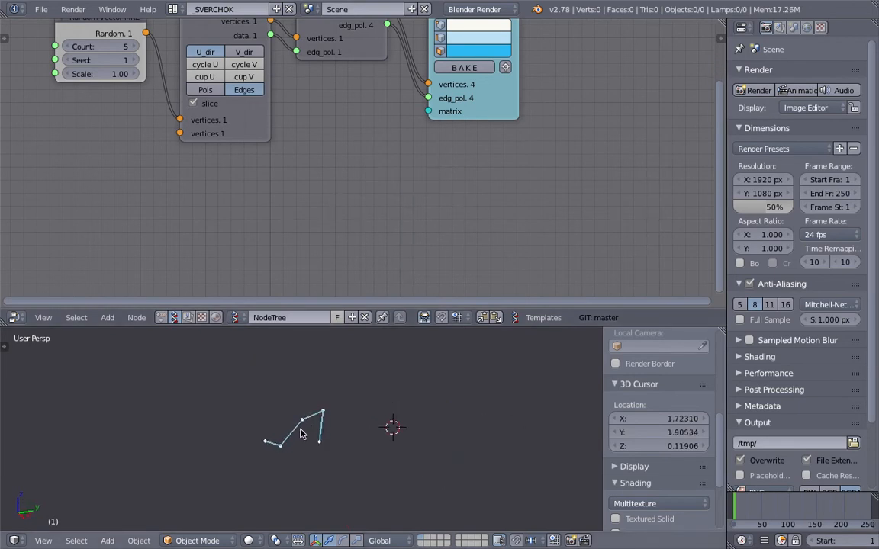
Step: Set the Random Vector node's Count to 68
middle_click_drag(404, 161, 402, 220)
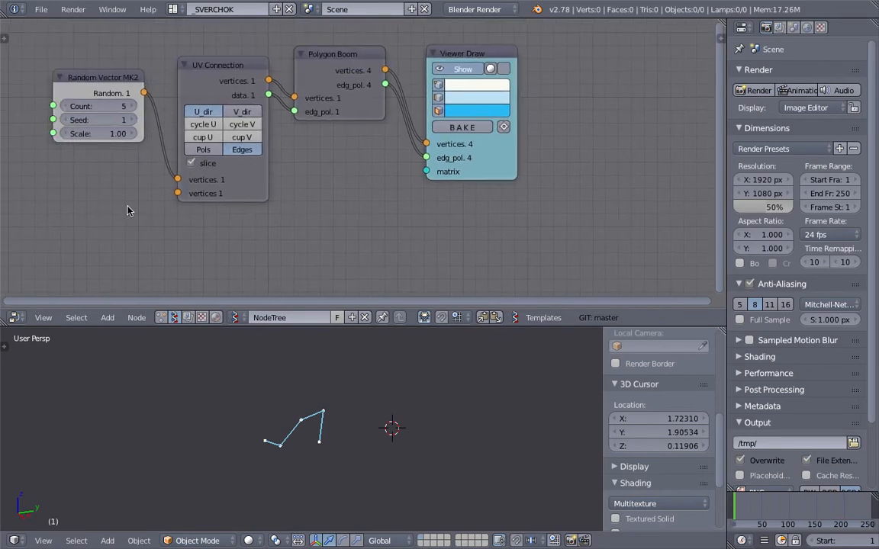
middle_click_drag(180, 217, 227, 214)
left_click_drag(152, 107, 214, 107)
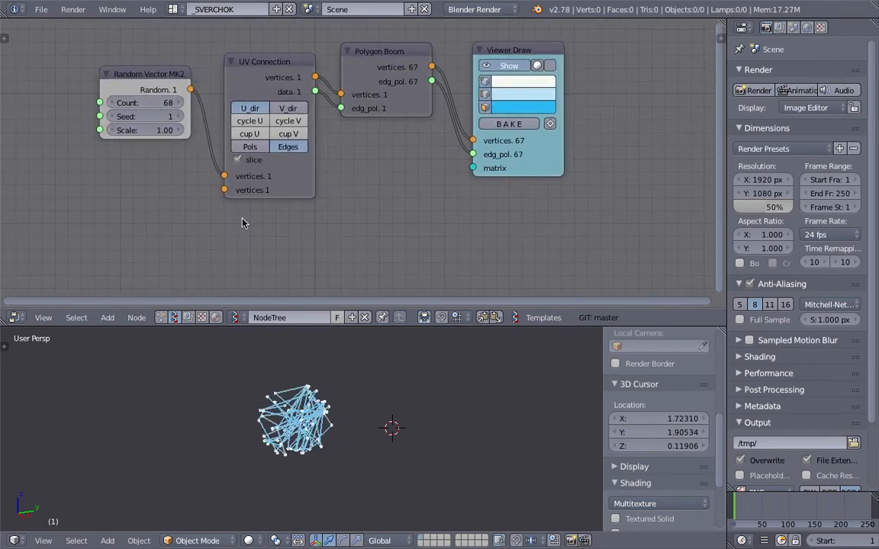
Step: Move the Viewer Draw node away from Polygon Boom to make room between them
left_click_drag(492, 145, 602, 142)
middle_click_drag(602, 141, 507, 173)
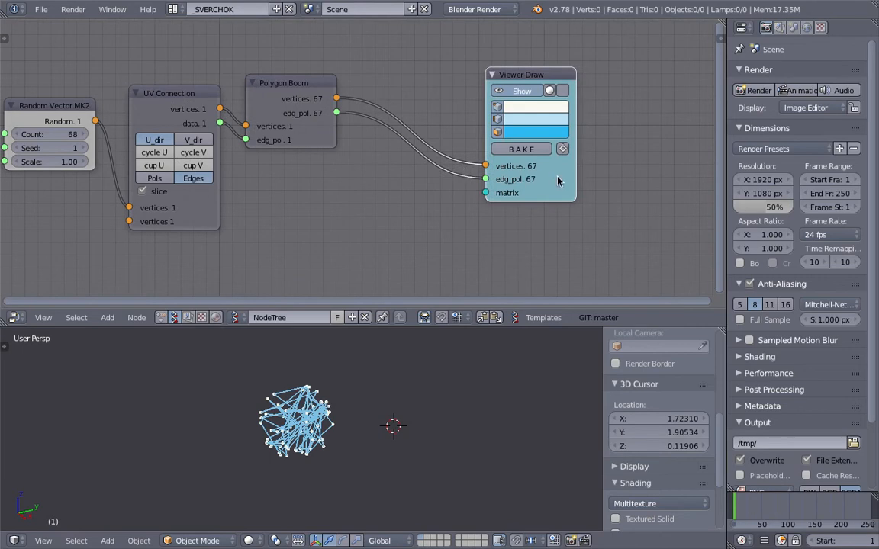
left_click_drag(555, 181, 581, 174)
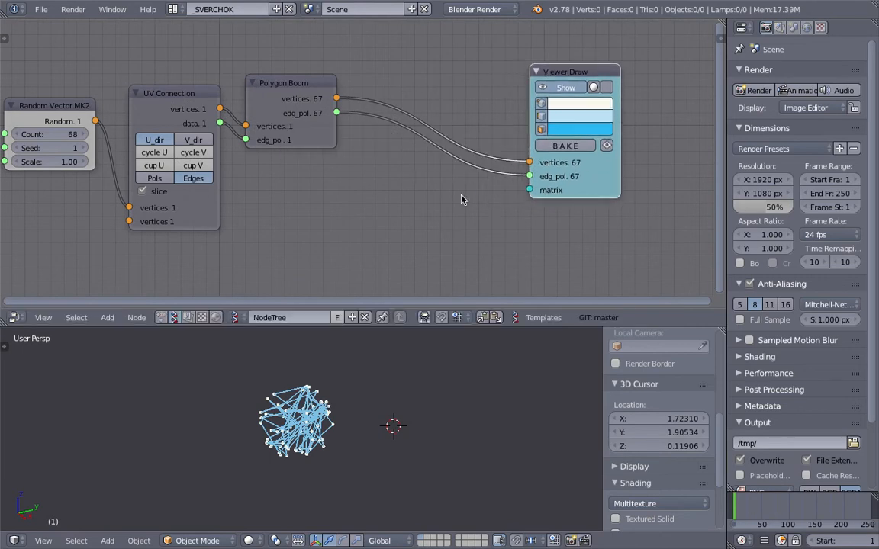
middle_click_drag(488, 164, 504, 160)
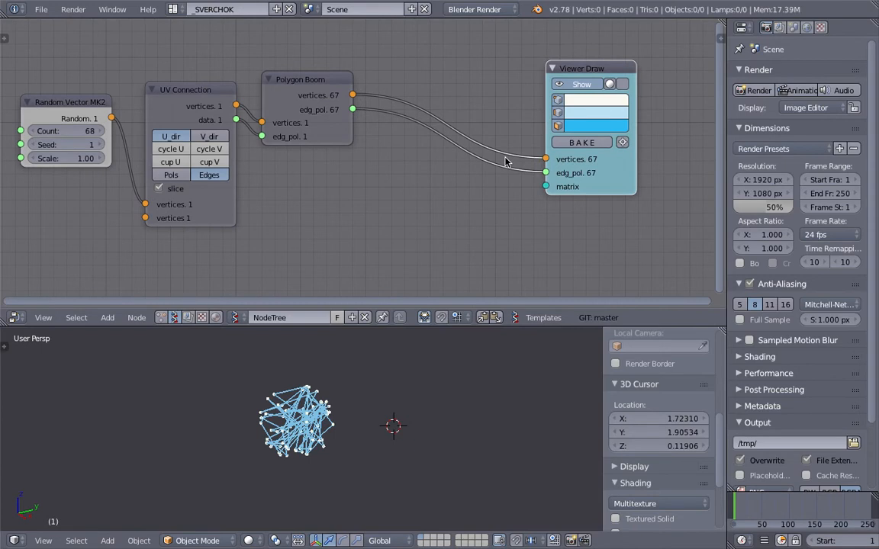
Step: Add a Vector Interpolation mk3 node on the vertices link between Polygon Boom and Viewer Draw
key("shift+a")
left_click(445, 100)
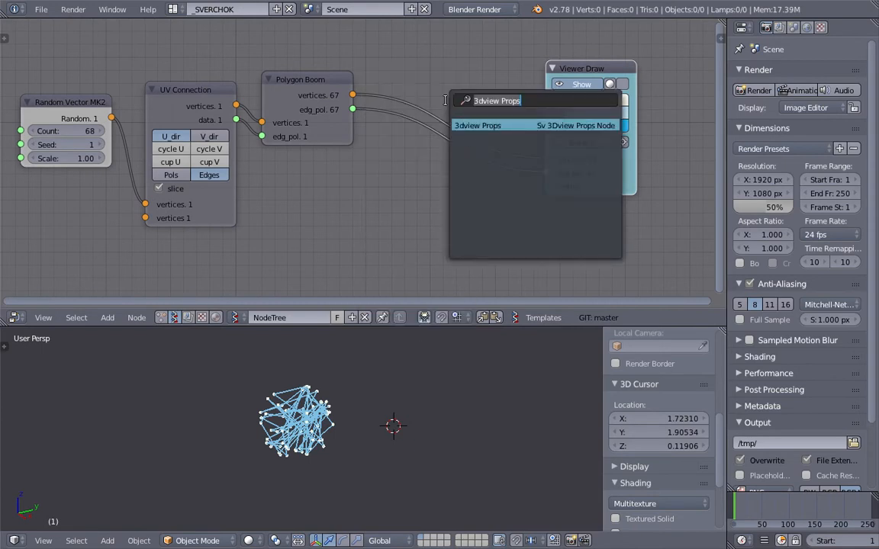
type("vector i")
key("Down")
key("Down")
key("Down")
key("Down")
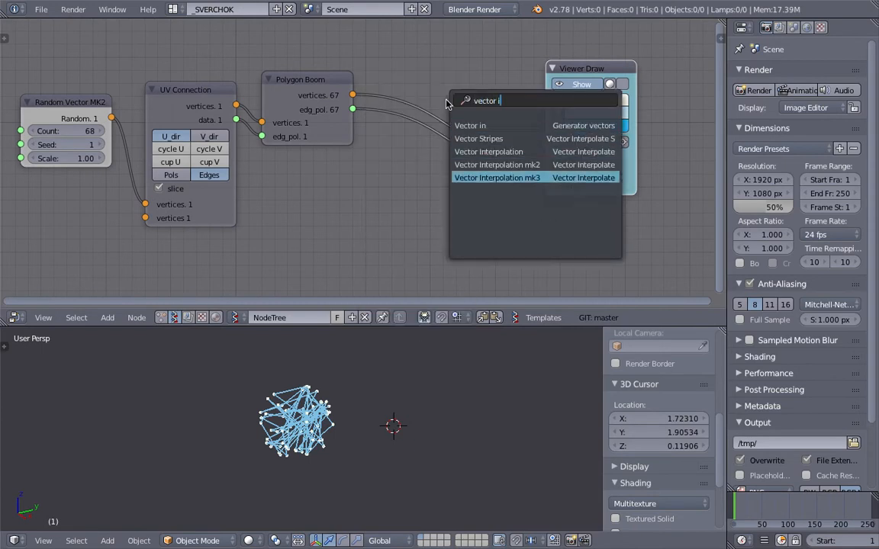
key("Return")
left_click(429, 169)
left_click_drag(467, 98, 476, 51)
middle_click_drag(468, 70, 470, 108)
Step: Add a Range Float node and connect its Range output to the Vector Interpolation node's t input
key("shift+a")
left_click(406, 70)
type("r")
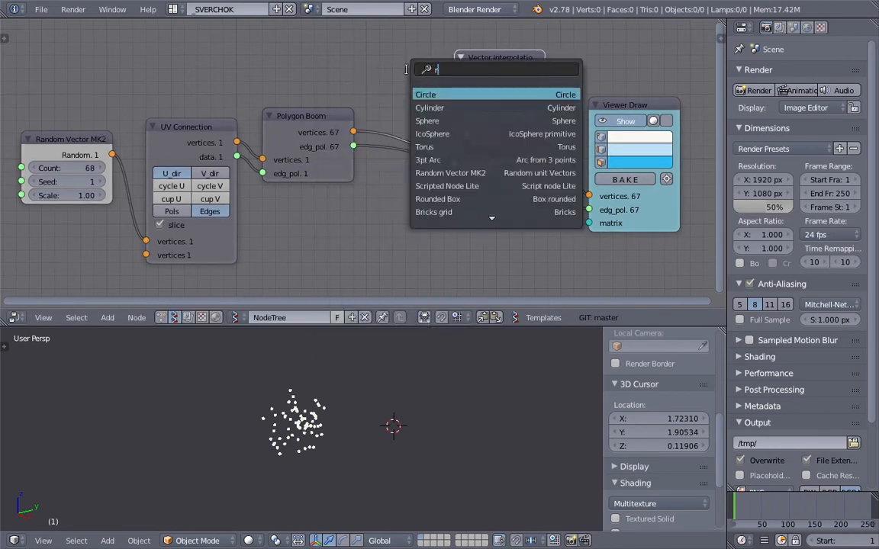
type("ange f")
key("Return")
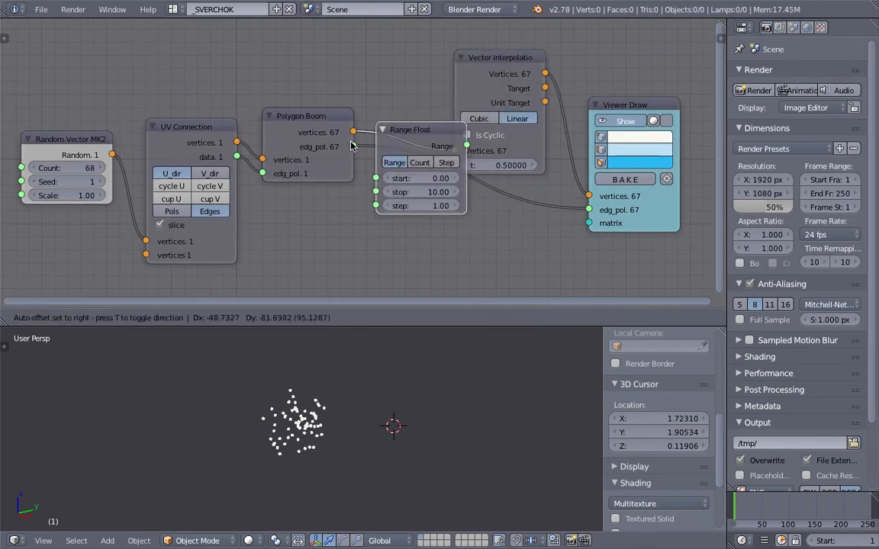
left_click(343, 178)
left_click_drag(431, 196, 454, 164)
Step: Set the Range Float node to Count mode with stop 1.00 and count 5, and save the file
left_click(390, 215)
left_click(392, 239)
type("1")
key("Return")
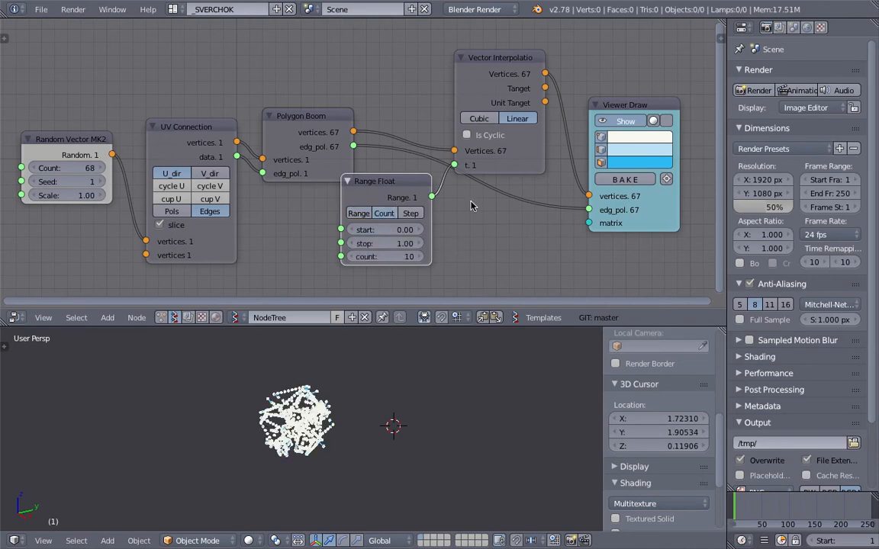
left_click(398, 257)
type("5")
key("Return")
middle_click_drag(348, 412, 384, 408)
scroll(384, 408, "up", 3)
key("ctrl+s")
left_click(386, 406)
Step: Spread out the Range Float, Vector Interpolation and Viewer Draw nodes to leave space before the viewer
left_click_drag(404, 195, 374, 208)
middle_click_drag(482, 190, 364, 213)
left_click_drag(489, 152, 576, 117)
left_click_drag(387, 105, 396, 74)
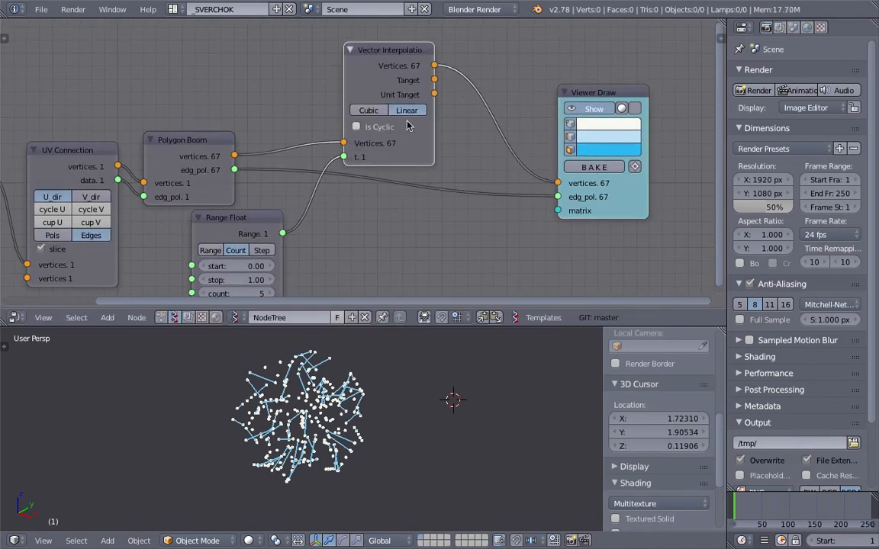
middle_click_drag(456, 188, 434, 167)
left_click_drag(606, 176, 628, 173)
middle_click_drag(393, 412, 355, 422)
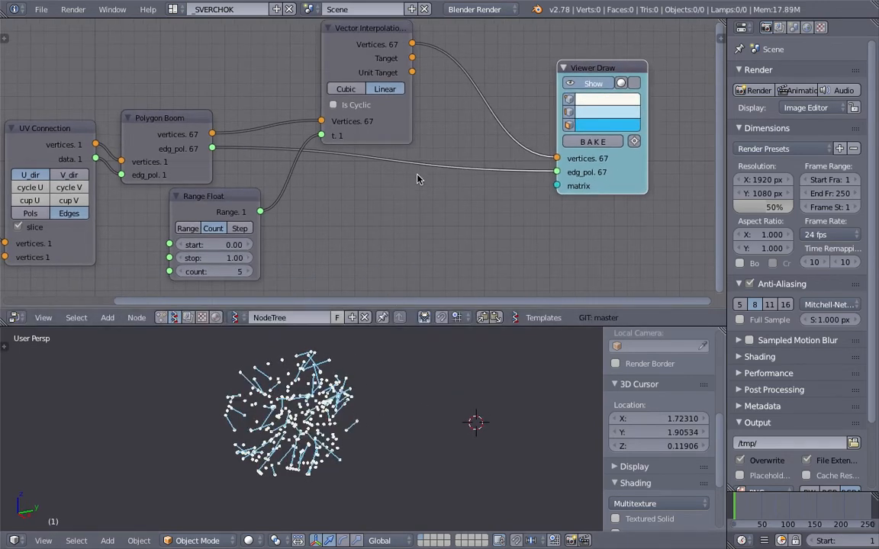
middle_click_drag(474, 148, 447, 161)
left_click_drag(569, 84, 616, 79)
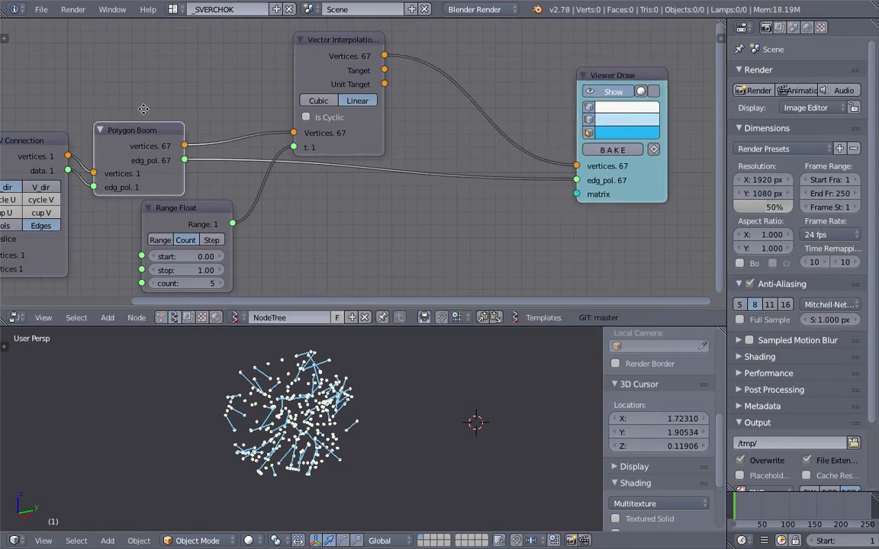
Step: Duplicate the UV Connection node between Vector Interpolation and Viewer Draw, connecting its data output to the viewer's edg_pol input
middle_click_drag(67, 121, 142, 116)
key("shift+d")
left_click(632, 85)
middle_click_drag(616, 111, 541, 103)
left_click_drag(545, 102, 597, 167)
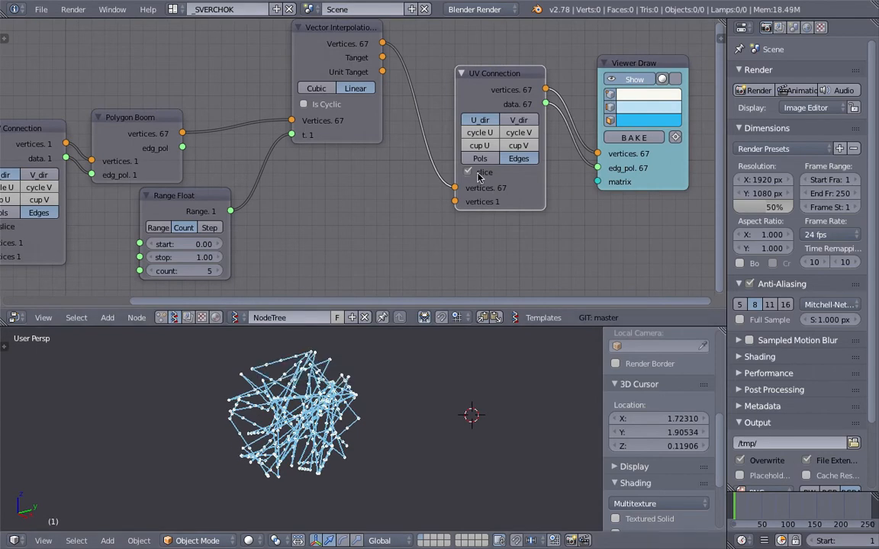
Step: Line up the Vector Interpolation, second UV Connection and Viewer Draw nodes in a row and save the file
left_click_drag(519, 201, 519, 147)
middle_click_drag(469, 183, 466, 222)
left_click_drag(331, 103, 334, 172)
left_click_drag(489, 85, 469, 134)
middle_click_drag(577, 115, 549, 83)
left_click_drag(592, 75, 581, 63)
key("ctrl+s")
left_click(585, 65)
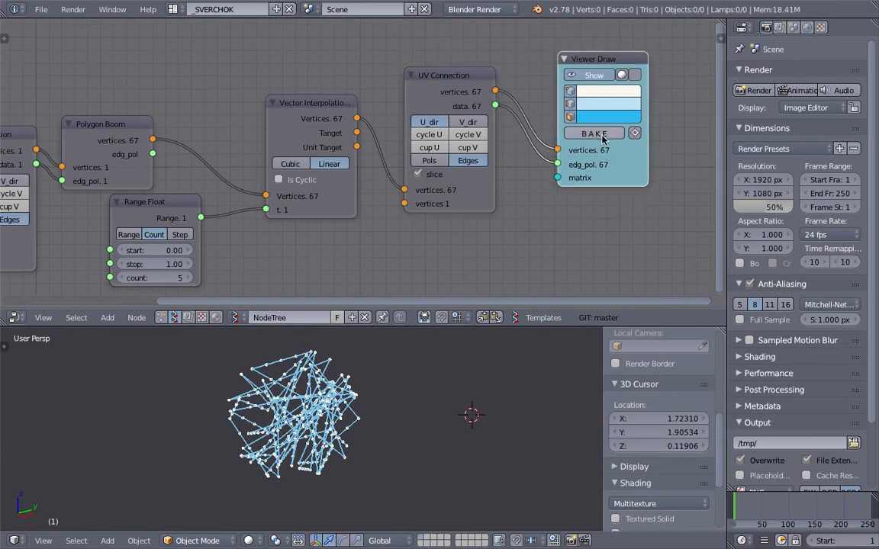
Step: Set the Random Vector node's Count to 4 and save the file
scroll(182, 286, "down", 3)
middle_click_drag(182, 287, 299, 255)
key("ctrl+s")
left_click(298, 252)
middle_click_drag(107, 157, 134, 159)
left_click(126, 150)
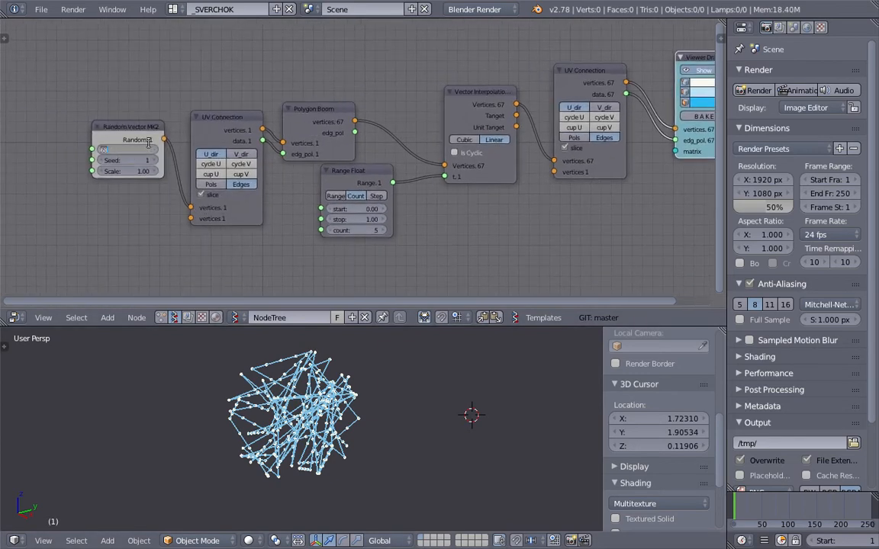
type("4")
key("Return")
middle_click_drag(389, 383, 371, 492)
scroll(84, 149, "up", 1)
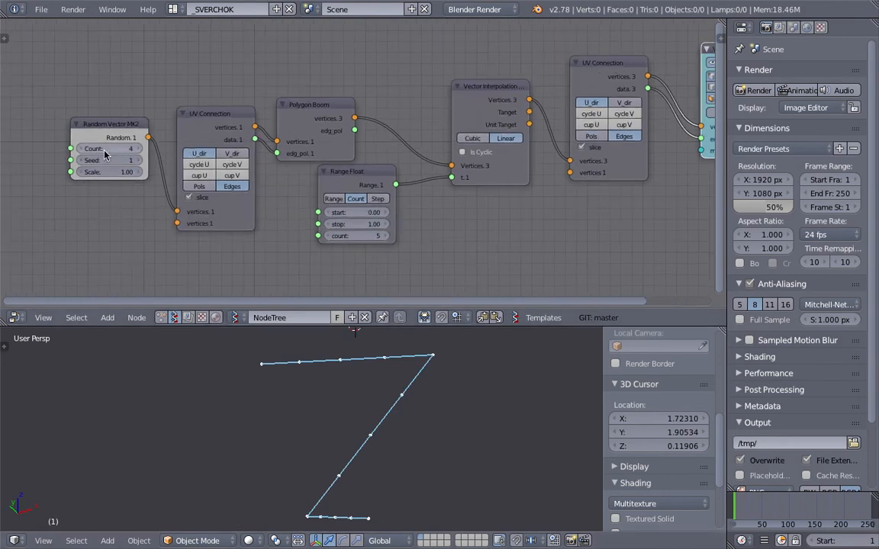
middle_click_drag(408, 396, 354, 415)
key("ctrl+s")
left_click(354, 414)
Step: Bake the interpolated Viewer Draw geometry into mesh objects and delete the baked objects
scroll(387, 222, "down", 4)
middle_click_drag(389, 221, 287, 217)
scroll(320, 206, "up", 3)
left_click(594, 113)
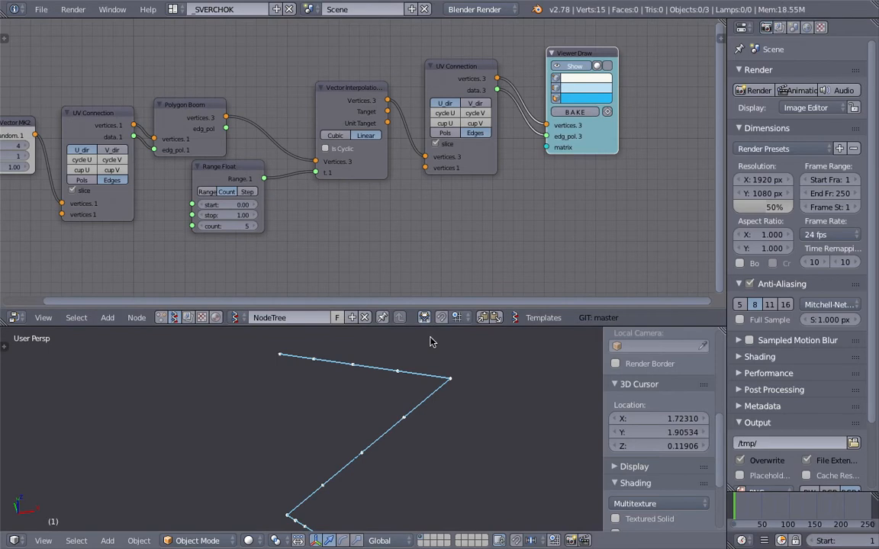
key("x")
left_click(402, 388)
middle_click_drag(402, 389, 191, 388)
Step: Widen the node editor and 3D view by narrowing the properties editor beside them
middle_click_drag(439, 229, 420, 231)
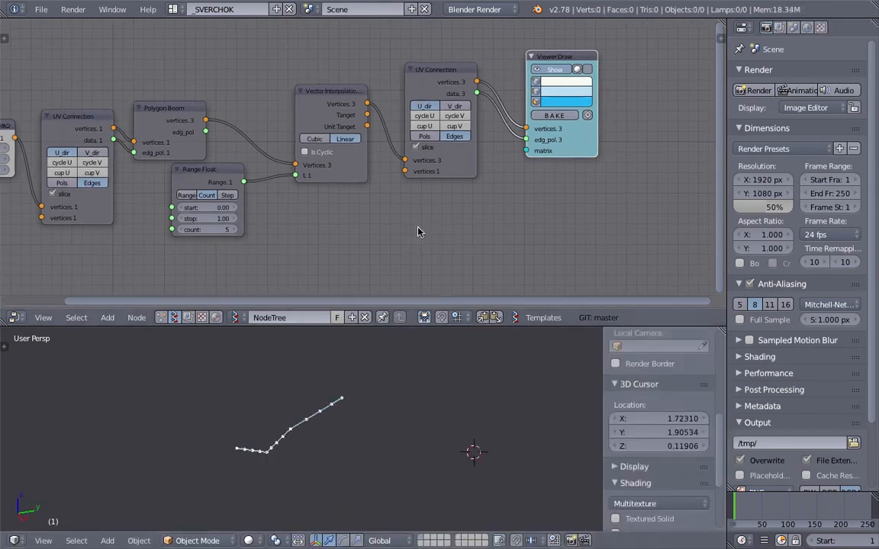
middle_click_drag(449, 188, 521, 196)
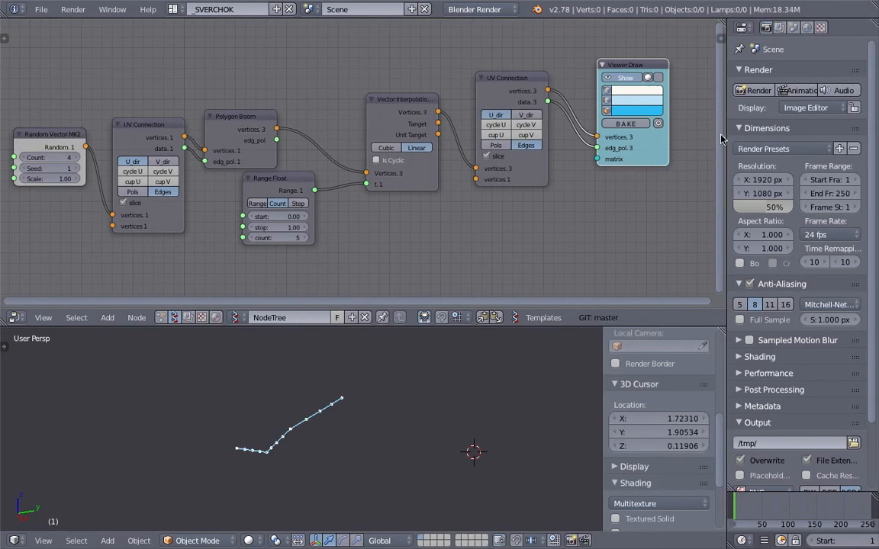
left_click_drag(726, 138, 749, 139)
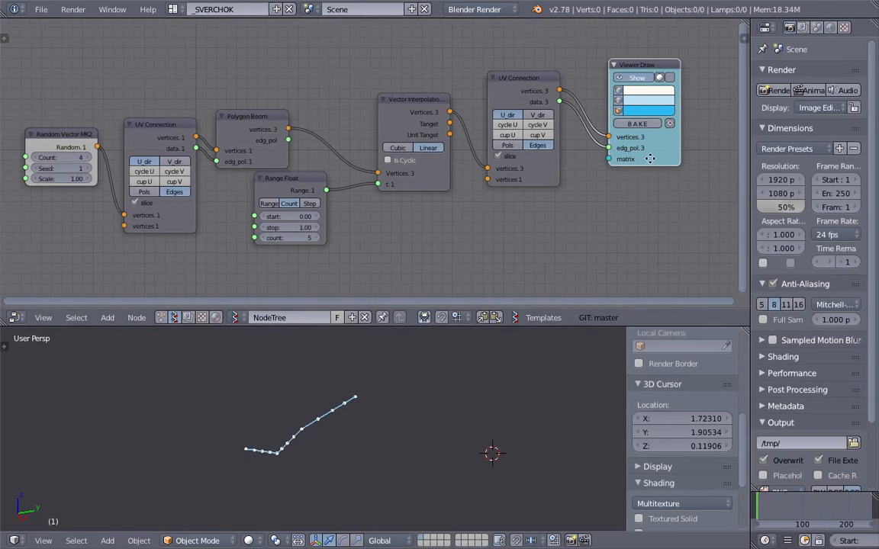
middle_click_drag(648, 159, 659, 156)
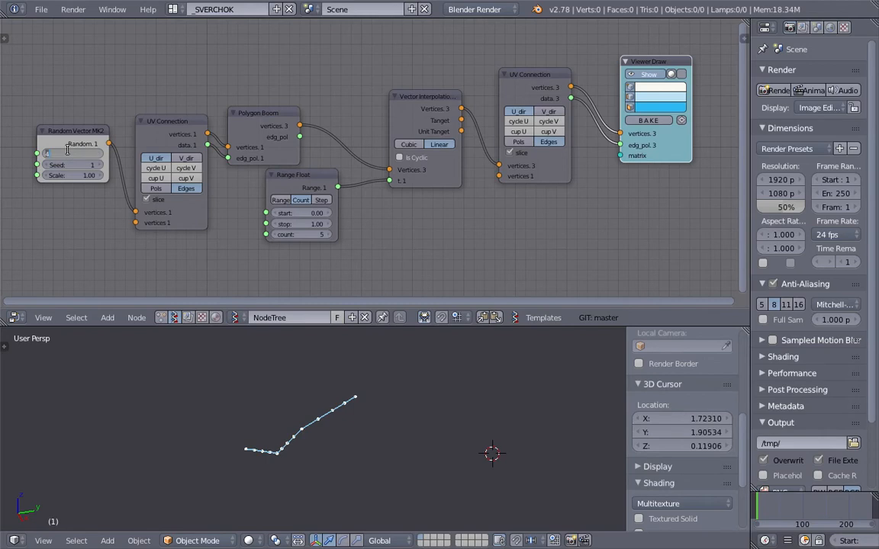
Step: Raise the Random Vector node's Count to produce 19 edges and save the file
key("Return")
middle_click_drag(276, 404, 391, 391)
middle_click_drag(565, 207, 319, 215)
key("ctrl+s")
key("Return")
Step: Move the Viewer Draw node farther away and add a Mesh Join node between it and the second UV Connection
left_click_drag(385, 151, 502, 159)
scroll(425, 106, "up", 3)
key("shift+a")
left_click(426, 107)
type("mesh j")
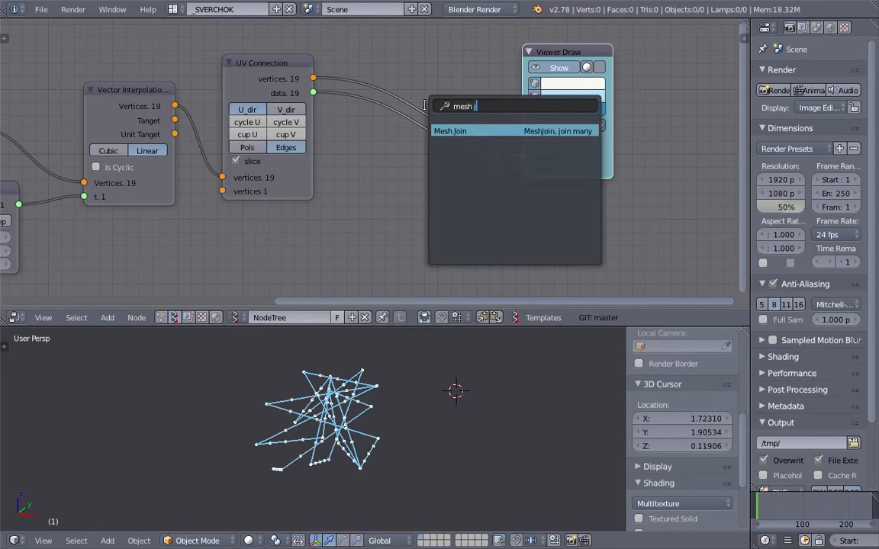
key("Return")
left_click(382, 57)
Step: Route the second UV Connection's data through Mesh Join's PolyEdge into Viewer Draw's edg_pol input, and save the file
left_click_drag(313, 93, 379, 114)
left_click_drag(470, 86, 483, 112)
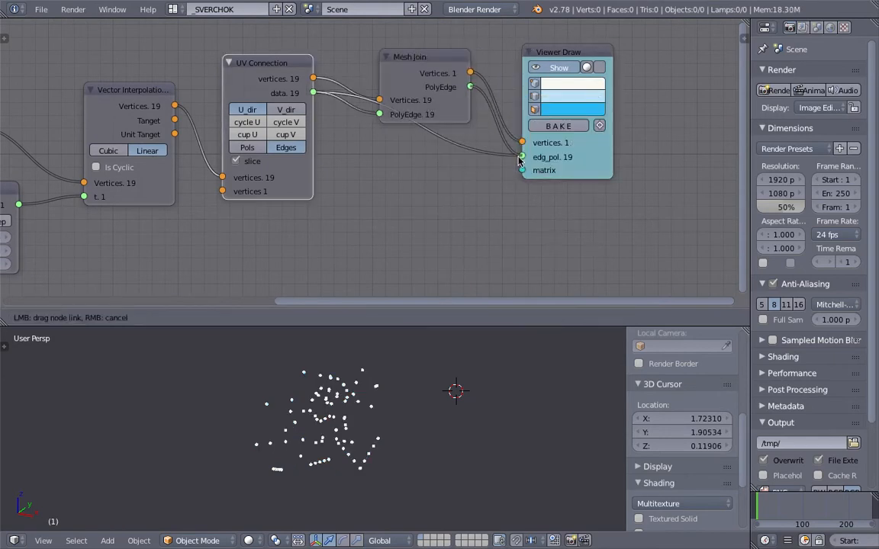
left_click_drag(519, 159, 522, 157)
key("ctrl+s")
mouse_move(419, 409)
middle_mouse_down()
mouse_move(455, 412)
mouse_move(447, 357)
middle_mouse_up()
left_click(455, 412)
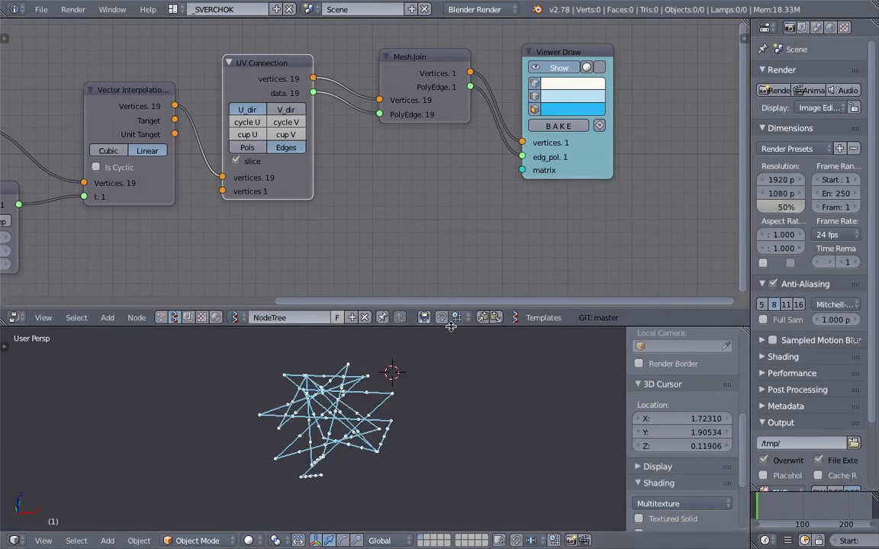
Step: Enlarge the 3D view by shrinking the node editor above it, and save the file
left_click_drag(451, 326, 455, 225)
left_click(463, 338)
key("ctrl+s")
middle_click_drag(463, 335, 357, 296)
left_click(410, 333)
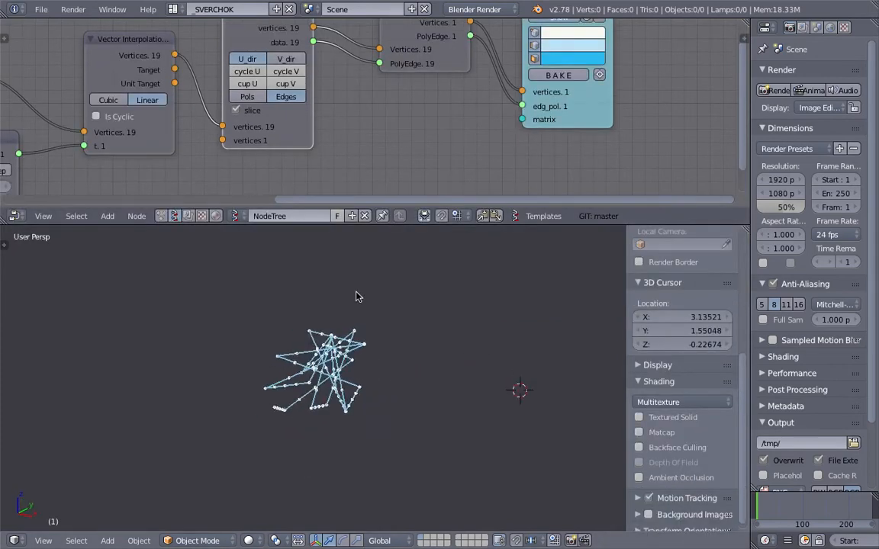
Step: Add a Sphere node and a Viewer BMesh node in the empty space below the existing nodes
middle_click_drag(383, 197, 390, 104)
key("alt+space")
type("sph")
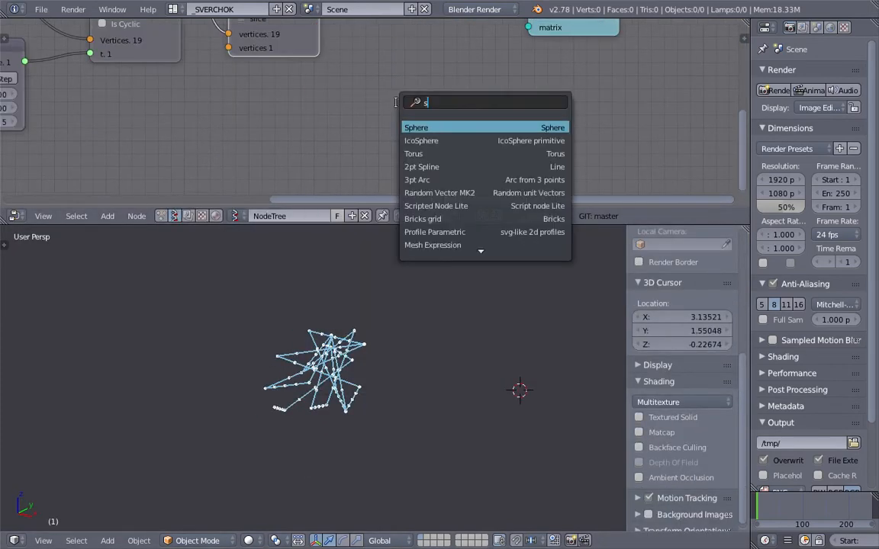
key("Return")
left_click(302, 103)
key("alt+space")
type("bmes")
key("Return")
left_click(458, 90)
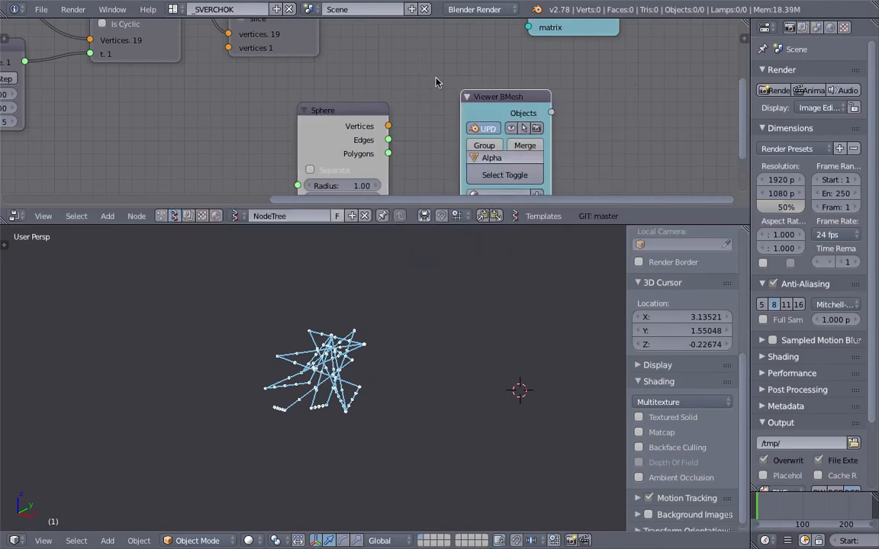
Step: Connect the Sphere node's Vertices and Polygons outputs to the Viewer BMesh vertices and faces inputs
middle_click_drag(442, 107, 398, 74)
mouse_move(384, 74)
left_mouse_down()
mouse_move(409, 143)
mouse_move(450, 153)
left_mouse_up()
mouse_move(384, 99)
left_mouse_down()
mouse_move(404, 166)
mouse_move(449, 179)
left_mouse_up()
Step: Select the Viewer BMesh sphere and enable Wire and Draw All Edges for it, with maximum draw type Wire
right_click(351, 355)
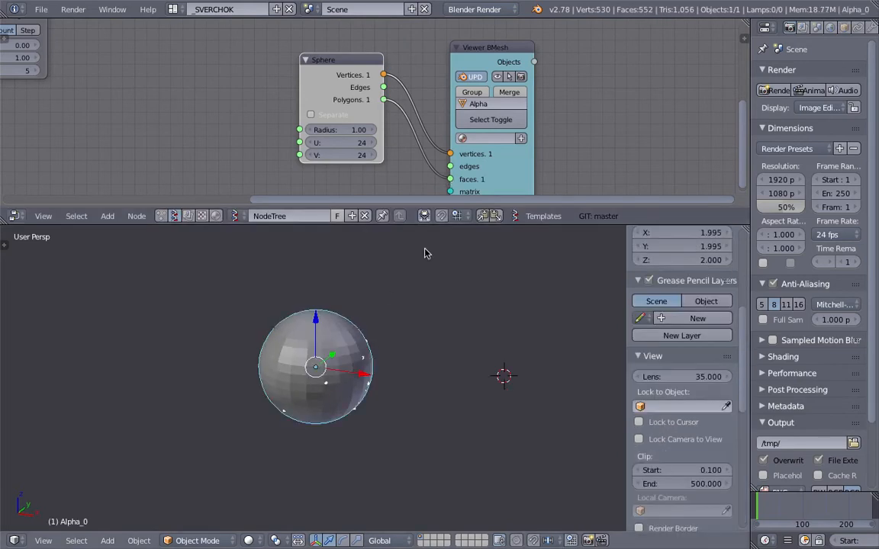
left_click(843, 29)
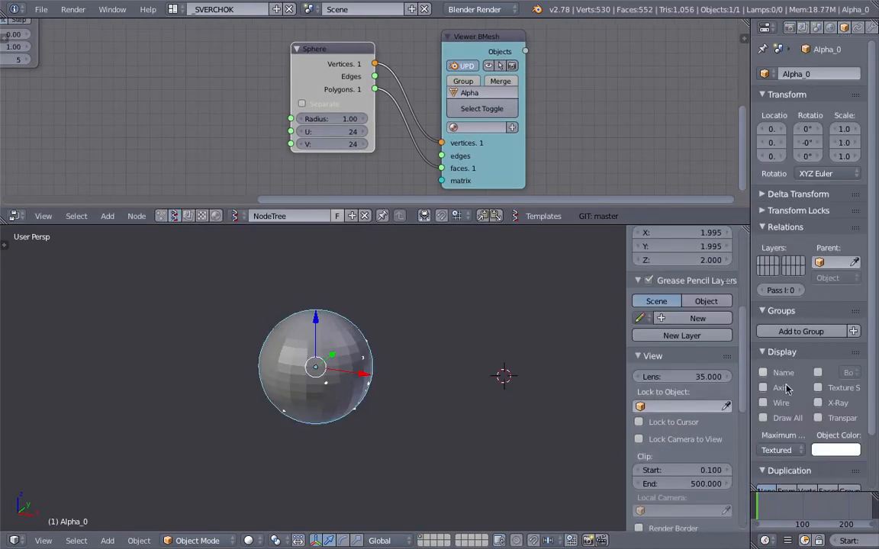
left_click_drag(777, 406, 777, 418)
left_click(780, 450)
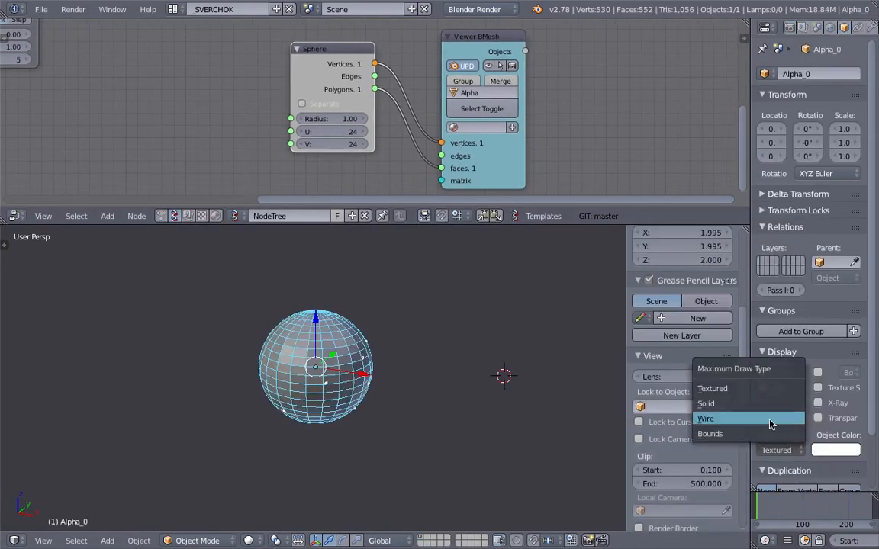
left_click(773, 418)
Step: Set the Sphere node's radius to 2.29 so the wire sphere encloses the lines, and save the file
left_click_drag(332, 118, 381, 345)
key("ctrl+s")
left_click(381, 347)
scroll(366, 328, "up", 5)
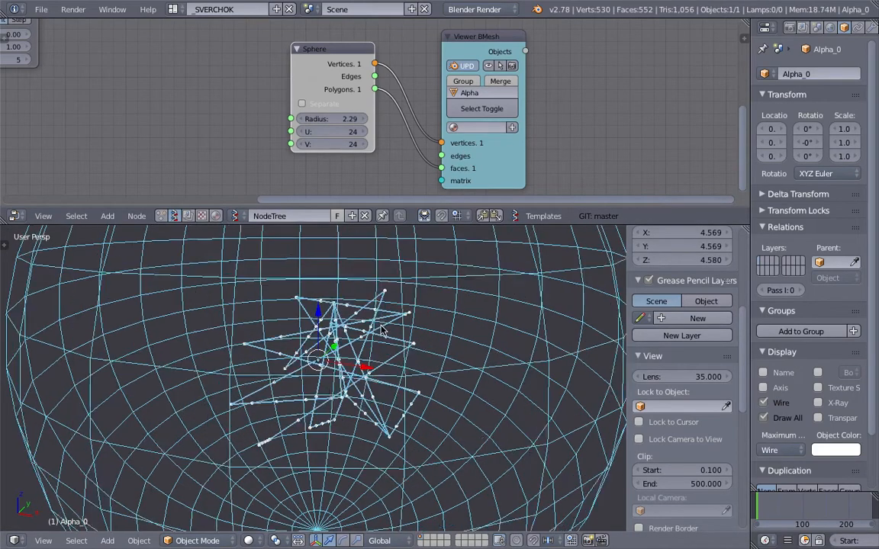
scroll(398, 292, "up", 3)
middle_click_drag(416, 273, 398, 252)
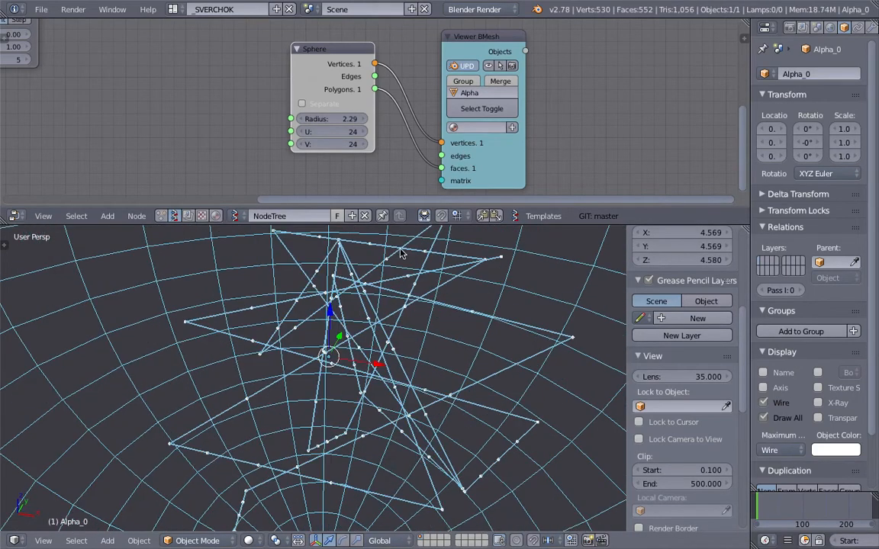
scroll(405, 285, "down", 5)
middle_click_drag(422, 288, 397, 305)
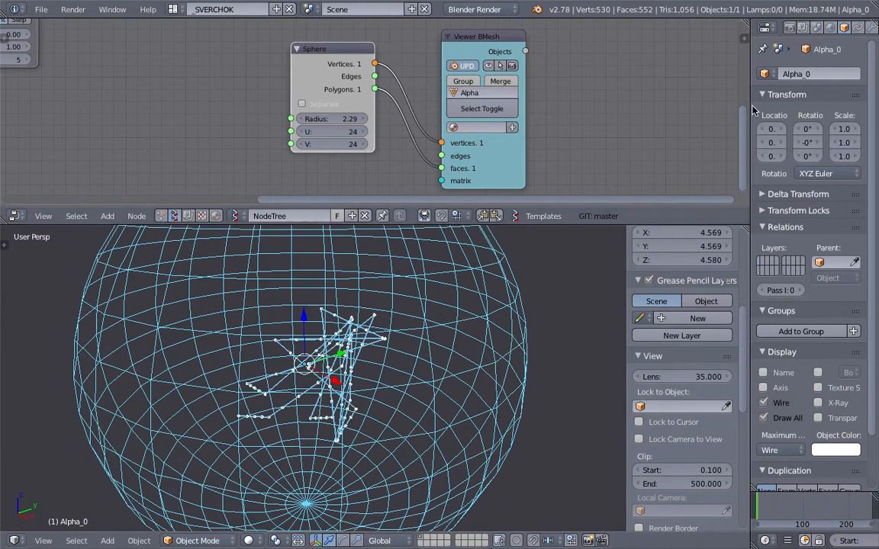
scroll(450, 61, "down", 3)
Step: Bake the Viewer Draw lines into a mesh object and turn off that node's viewport preview
middle_click_drag(458, 38, 419, 117)
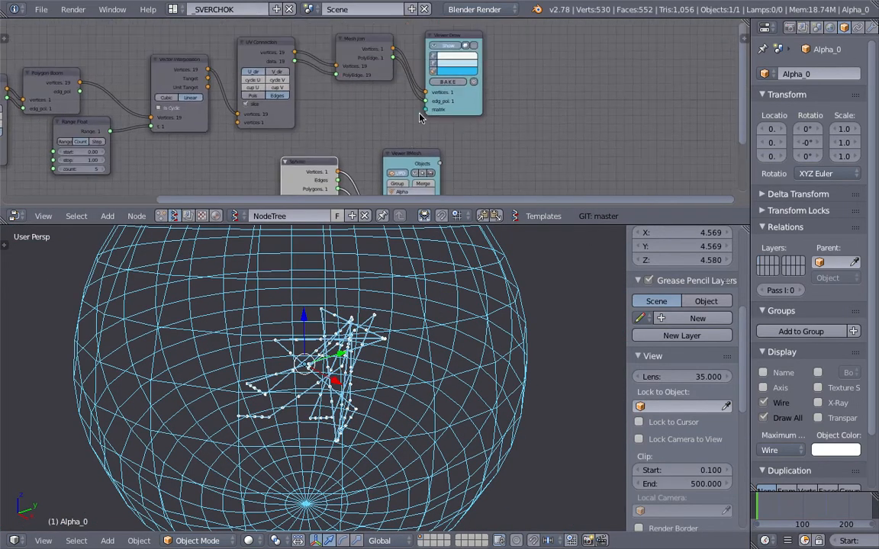
left_click(450, 82)
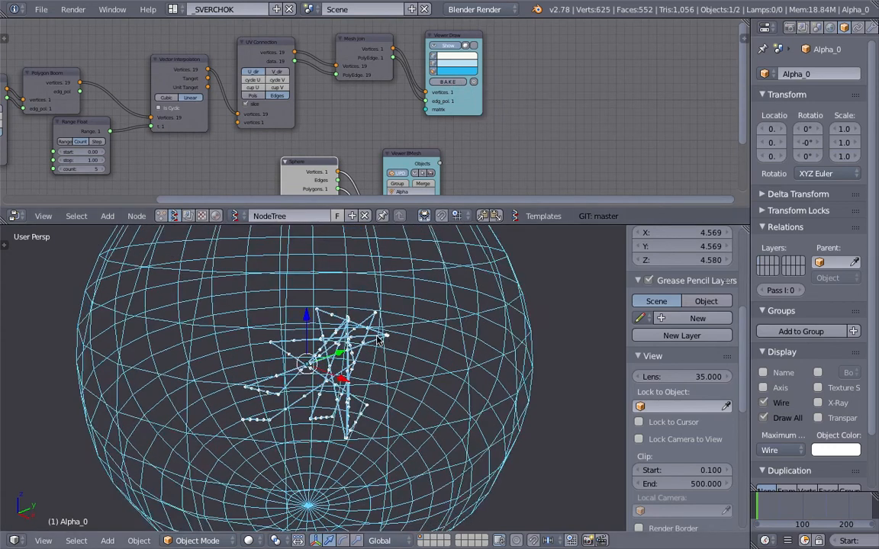
left_click(443, 43)
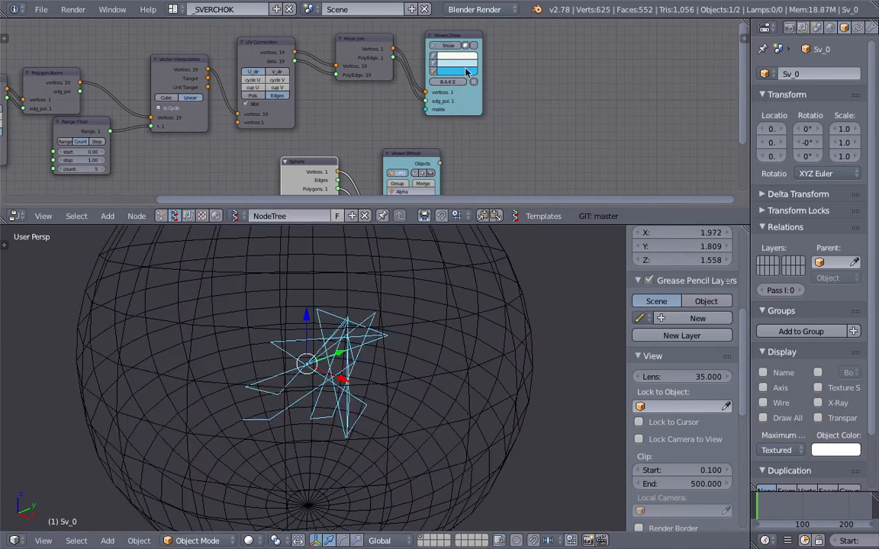
key("g")
right_click(418, 316)
Step: Add a Shrinkwrap modifier to the baked line mesh with Alpha_0 as its target
left_click(870, 27)
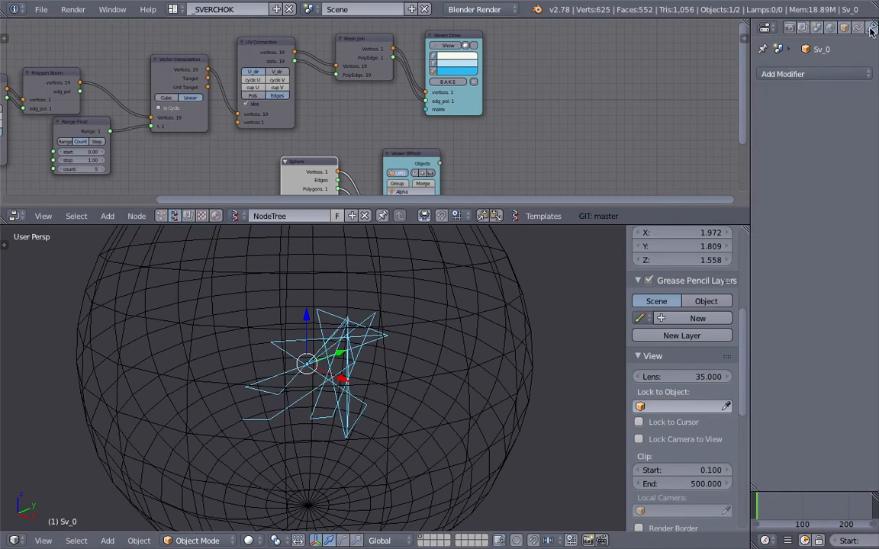
left_click(810, 74)
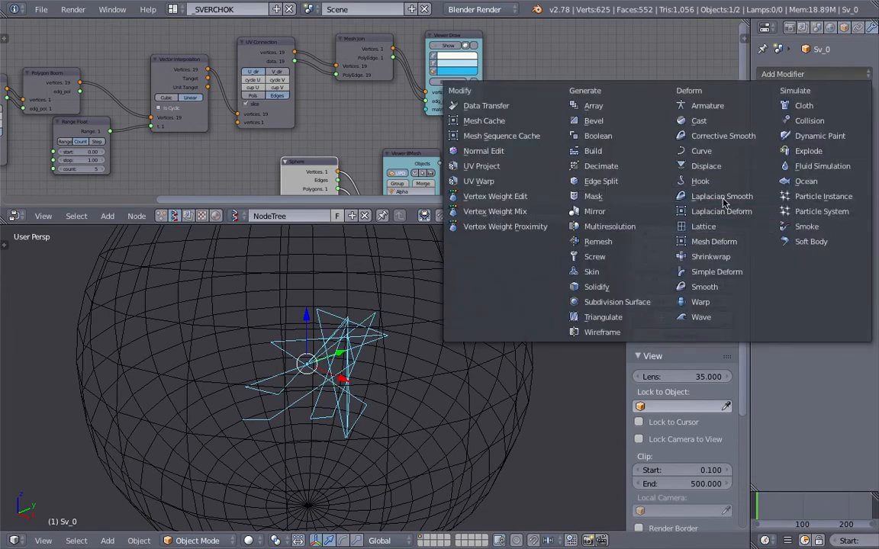
left_click(715, 261)
left_click(786, 153)
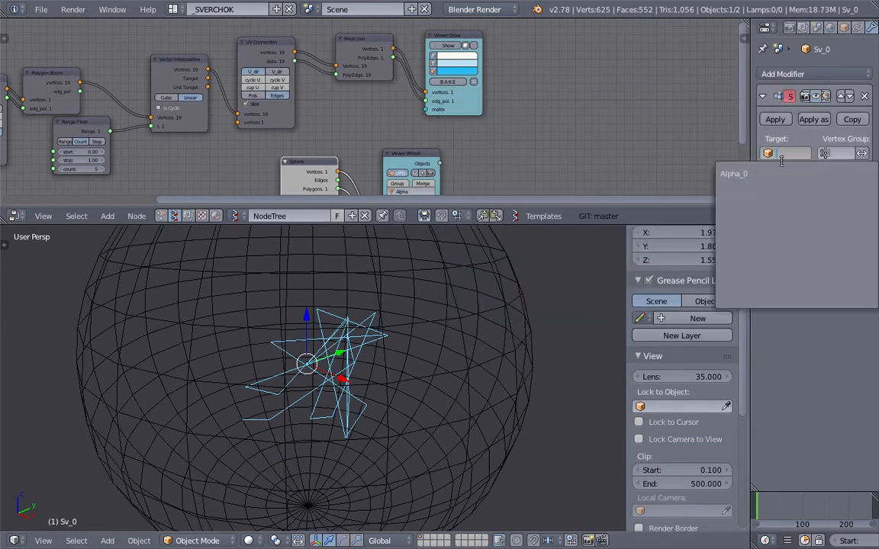
left_click(777, 172)
mouse_move(471, 304)
middle_mouse_down()
mouse_move(502, 296)
mouse_move(485, 300)
middle_mouse_up()
middle_click_drag(451, 185, 458, 154)
middle_click_drag(465, 328, 369, 380)
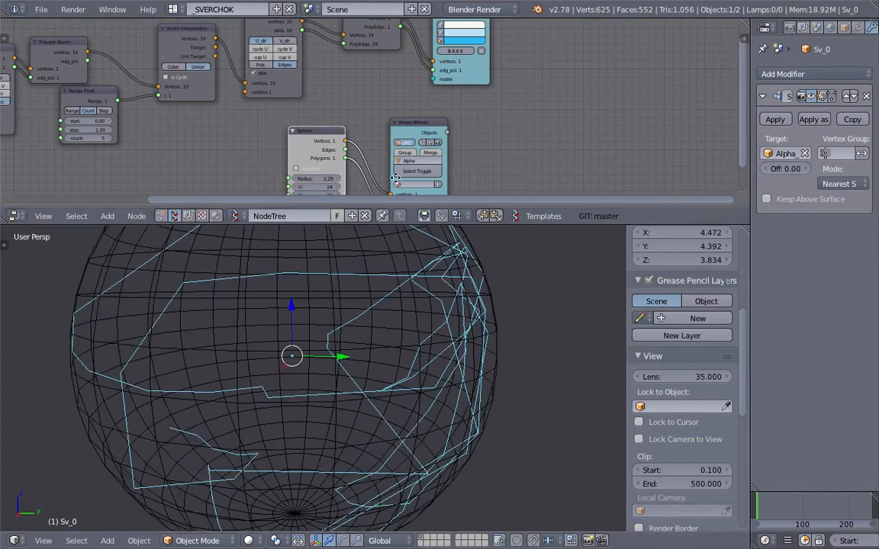
Step: Add a Smooth modifier above Shrinkwrap on the baked line mesh and set its repeat count to 5
middle_click_drag(397, 178, 399, 161)
left_click(778, 74)
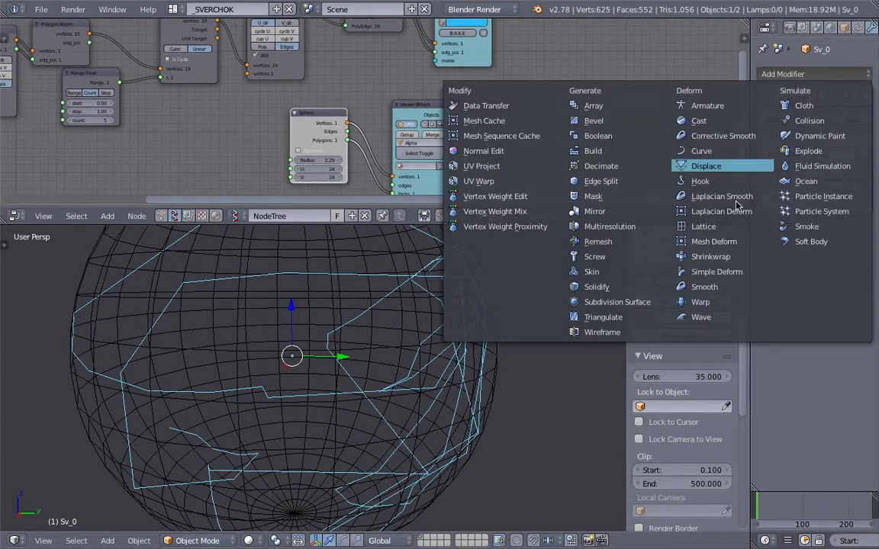
left_click(743, 277)
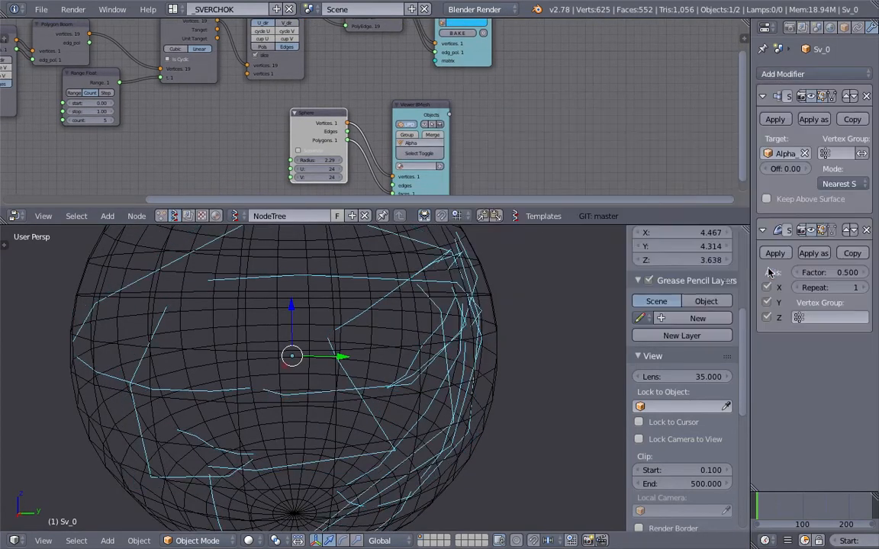
left_click(848, 231)
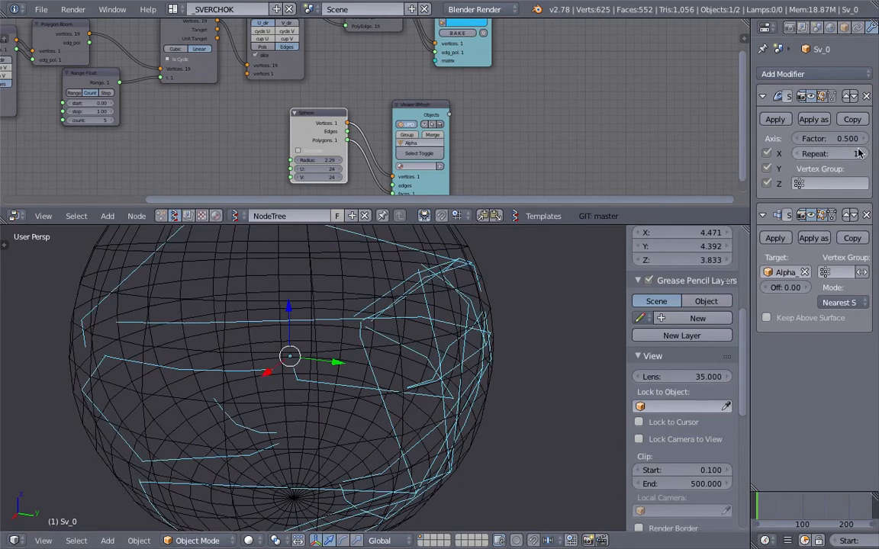
left_click(858, 151)
left_click(857, 152)
left_click(857, 151)
left_click(858, 151)
middle_click_drag(355, 318, 366, 327)
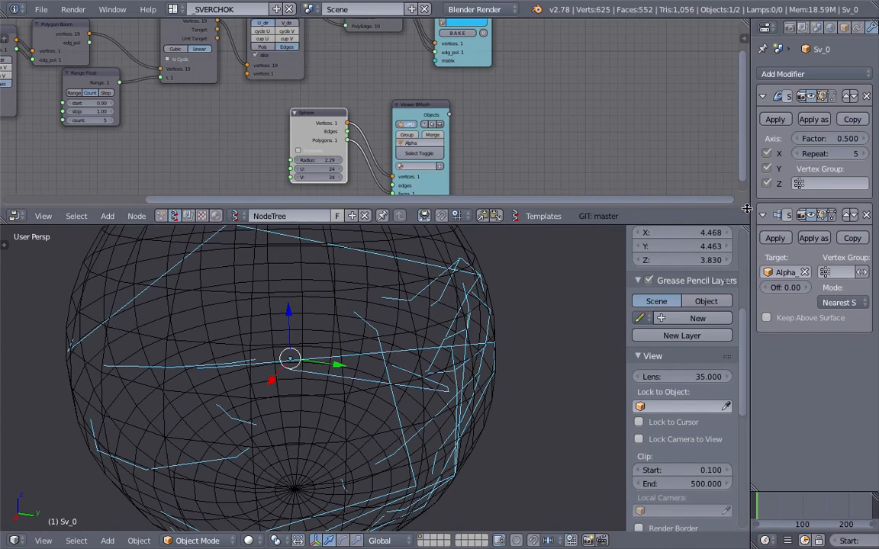
Step: Widen the Properties editor and switch the baked mesh's Shrinkwrap mode to Project
left_click_drag(748, 206, 674, 207)
left_click(813, 302)
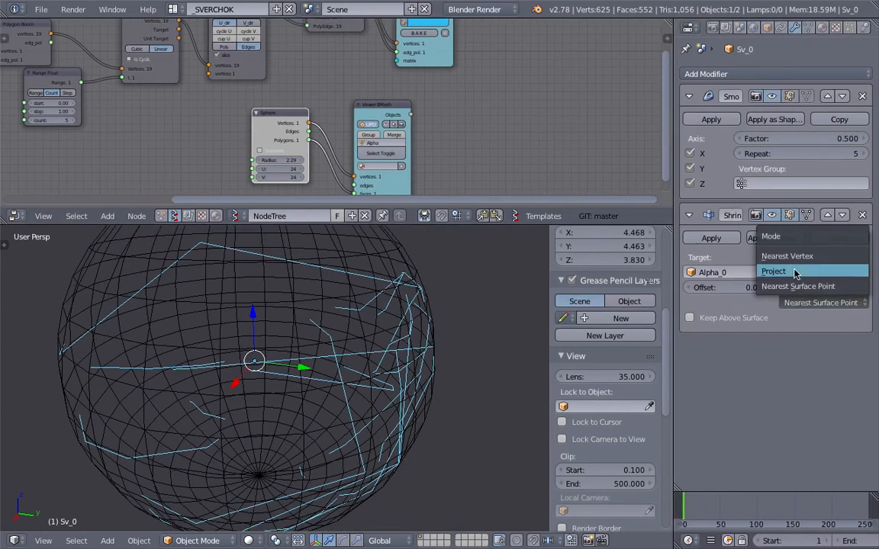
left_click(798, 271)
middle_click_drag(334, 334, 605, 210)
scroll(431, 157, "down", 2)
middle_click_drag(306, 317, 383, 300)
Step: Delete the baked line mesh and enlarge the node editor over the 3D view
key("x")
left_click(382, 303)
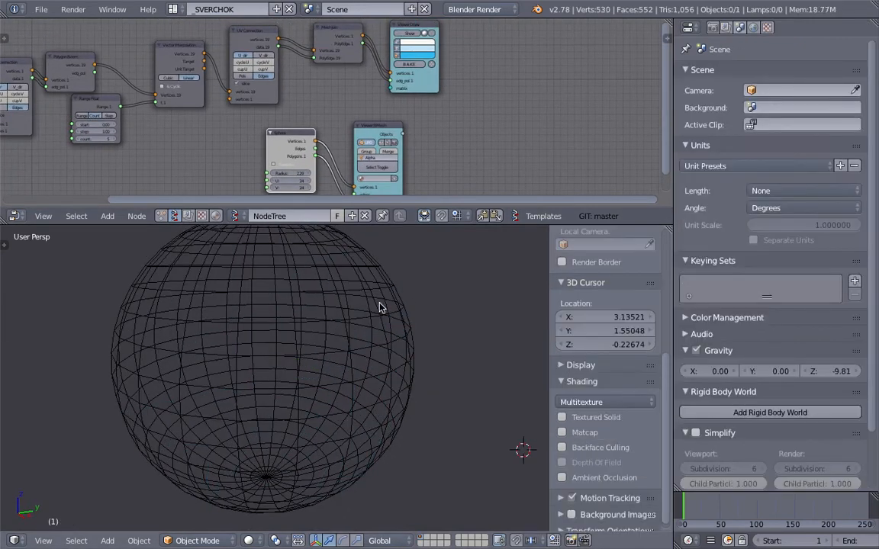
scroll(412, 174, "up", 1, "shift")
scroll(413, 174, "up", 1, "shift")
left_click_drag(396, 227, 396, 331)
Step: Duplicate the Viewer BMesh node beside Viewer Draw and connect Mesh Join's Vertices and PolyEdge to its vertices and edges inputs
key("shift+d")
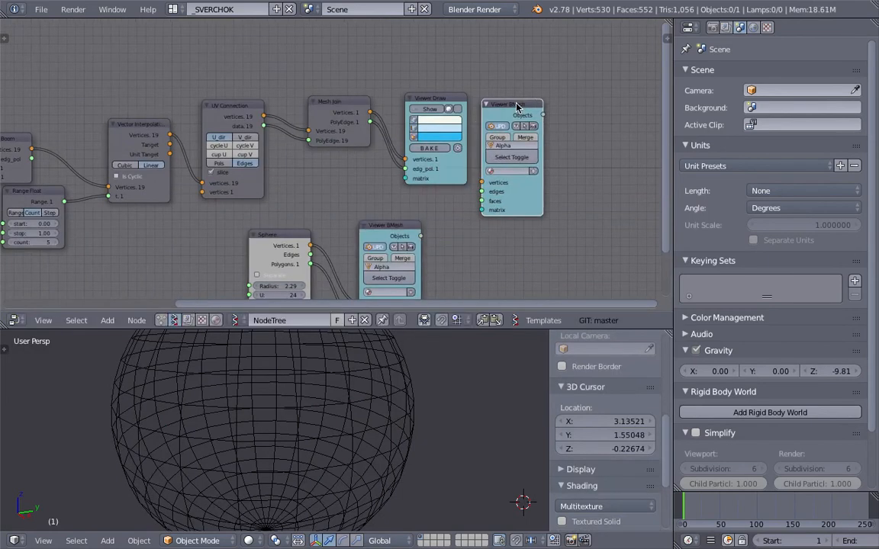
left_click_drag(431, 101, 422, 79)
mouse_move(370, 112)
left_mouse_down()
mouse_move(481, 182)
mouse_move(388, 137)
left_mouse_up()
left_click_drag(471, 192, 481, 192)
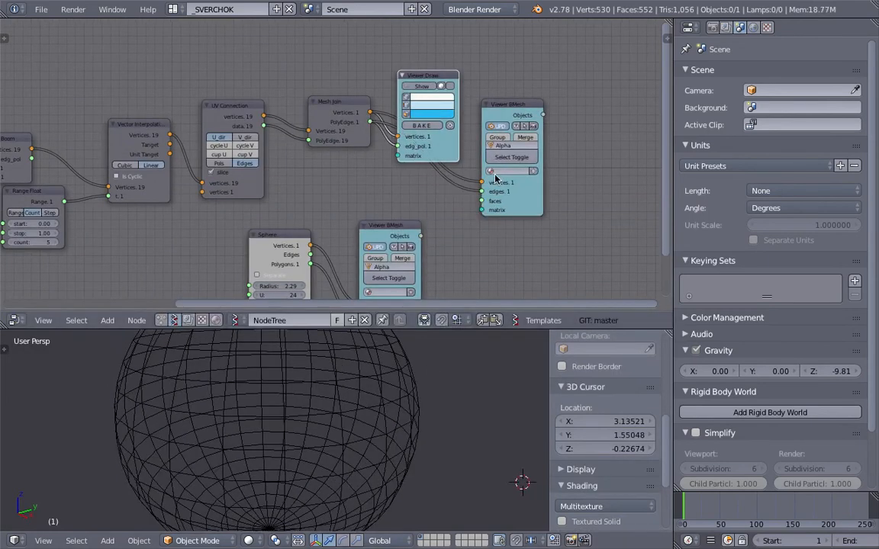
Step: Move the duplicated Viewer BMesh node slightly away from Viewer Draw and set its mesh name to Beta
left_click_drag(505, 108, 525, 110)
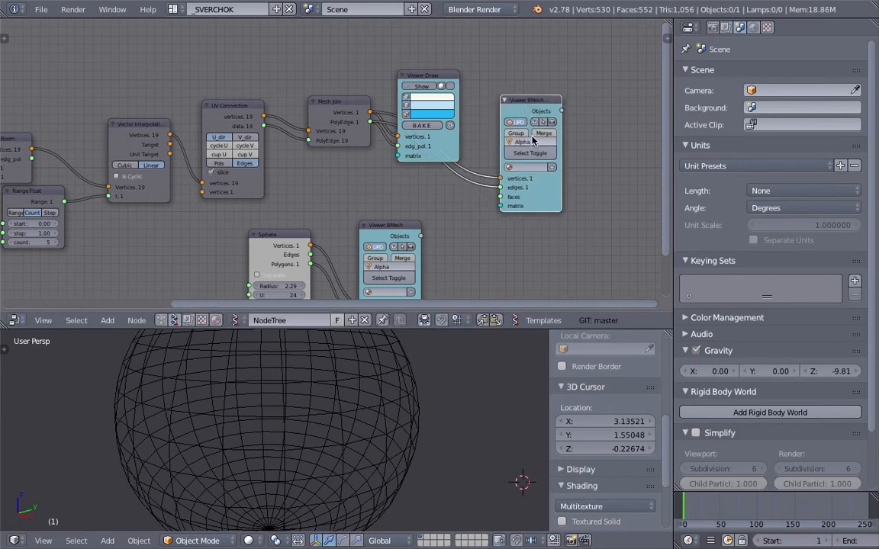
key("Return")
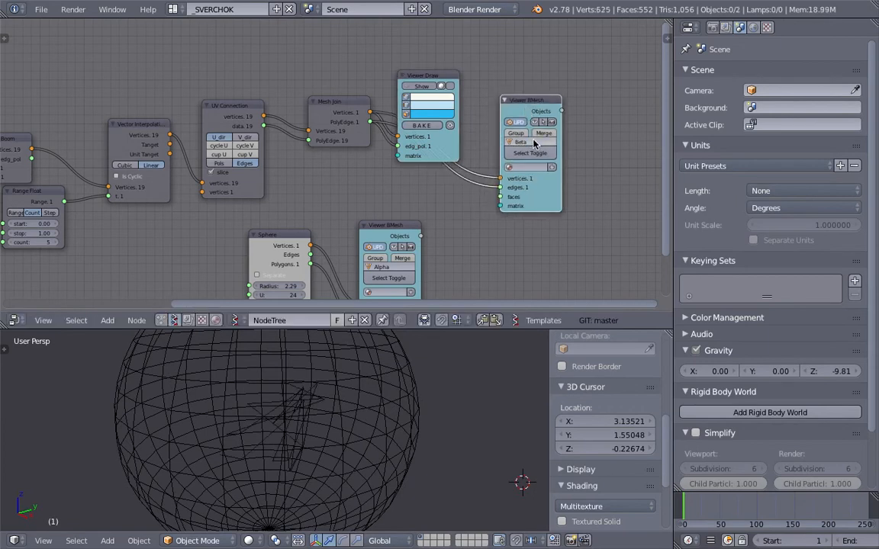
middle_click_drag(353, 143, 533, 111)
Step: Add a Shrinkwrap modifier to the Beta_0 line mesh with Alpha_0 as its target
right_click(319, 398)
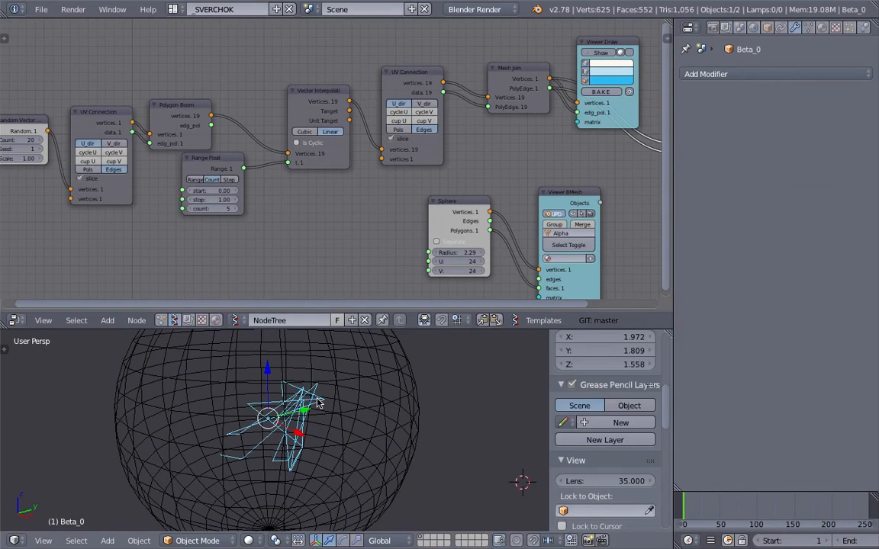
left_click(782, 73)
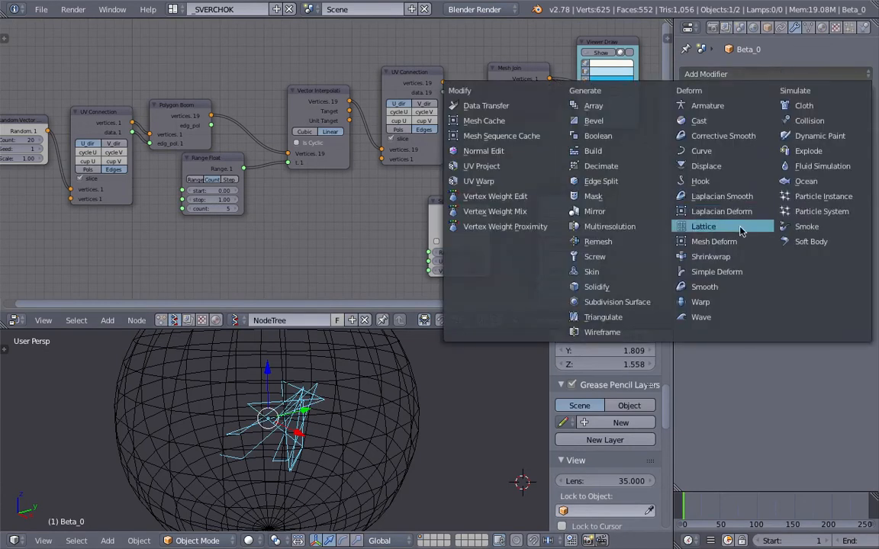
left_click(710, 257)
left_click(728, 154)
left_click(727, 176)
Step: Set the Beta_0 Shrinkwrap mode to Project and save the file
left_click(820, 183)
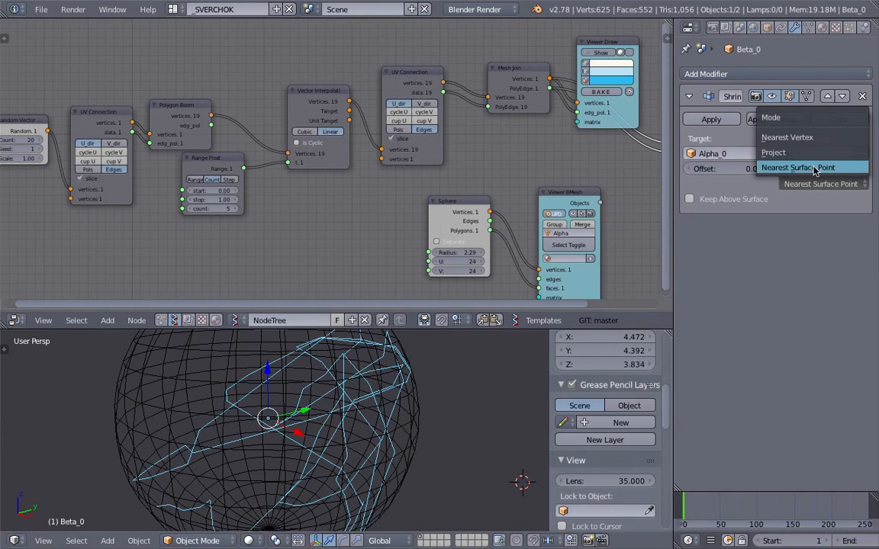
left_click(729, 148)
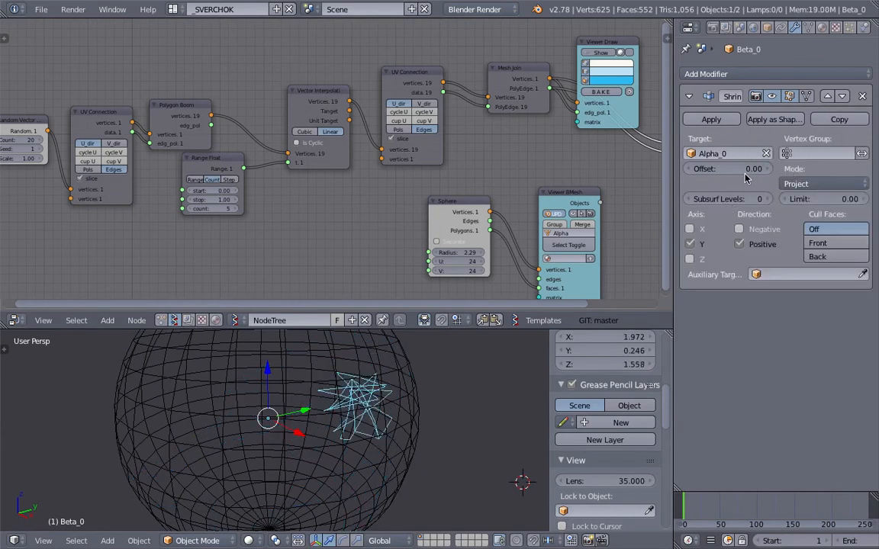
middle_click_drag(439, 362, 371, 390)
scroll(373, 399, "down", 2)
key("ctrl+s")
left_click(392, 392)
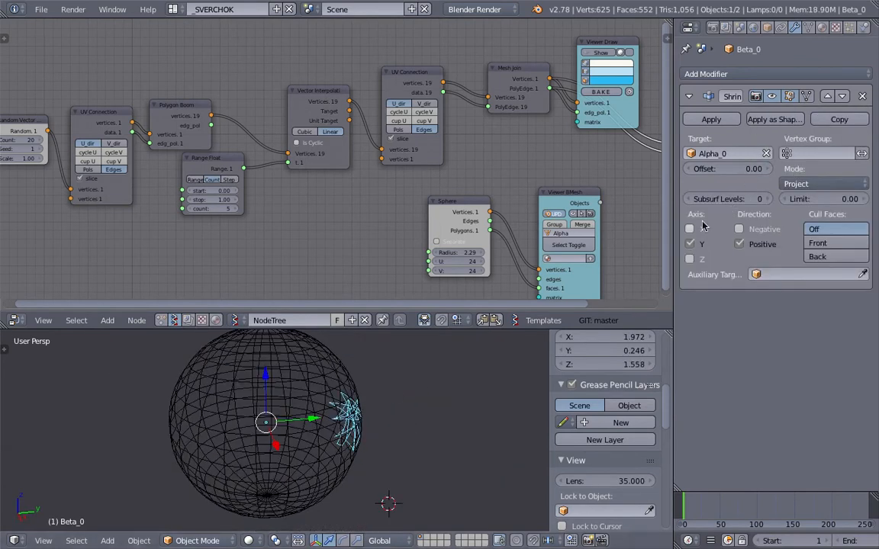
Step: Set the Shrinkwrap modifier's Cull Faces option to Back and save the file
left_click(820, 253)
middle_click_drag(271, 412, 343, 387)
key("ctrl+s")
left_click(343, 386)
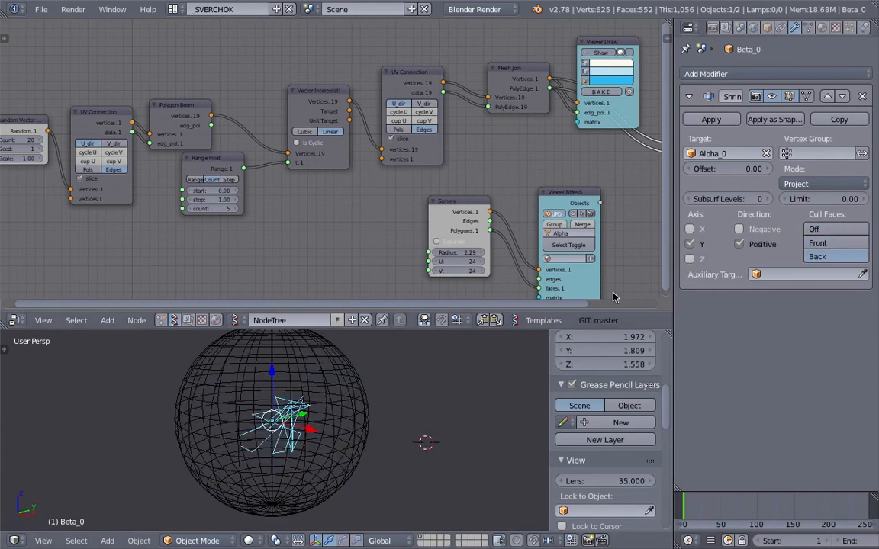
Step: Add a Smooth modifier above Shrinkwrap on Beta_0 with factor 0.620 and repeat 6, and widen the Properties editor further
left_click(752, 76)
left_click(754, 286)
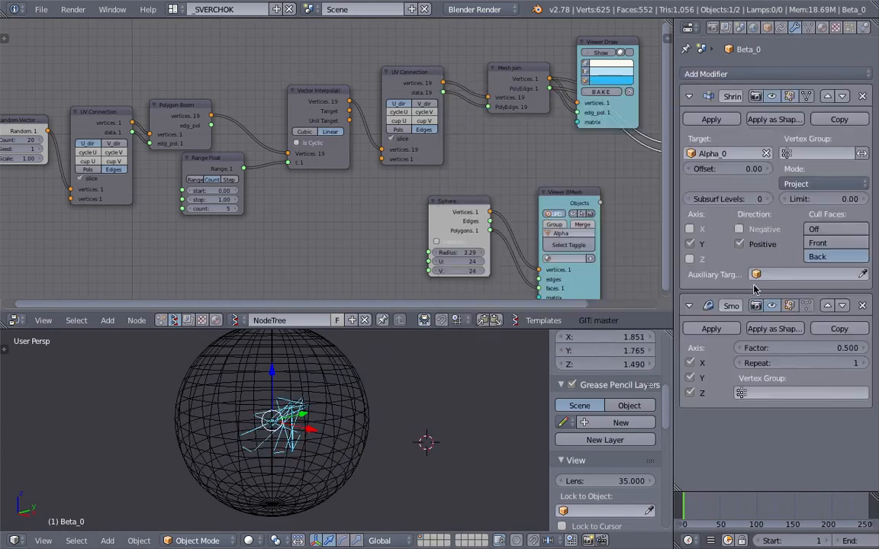
left_click(828, 306)
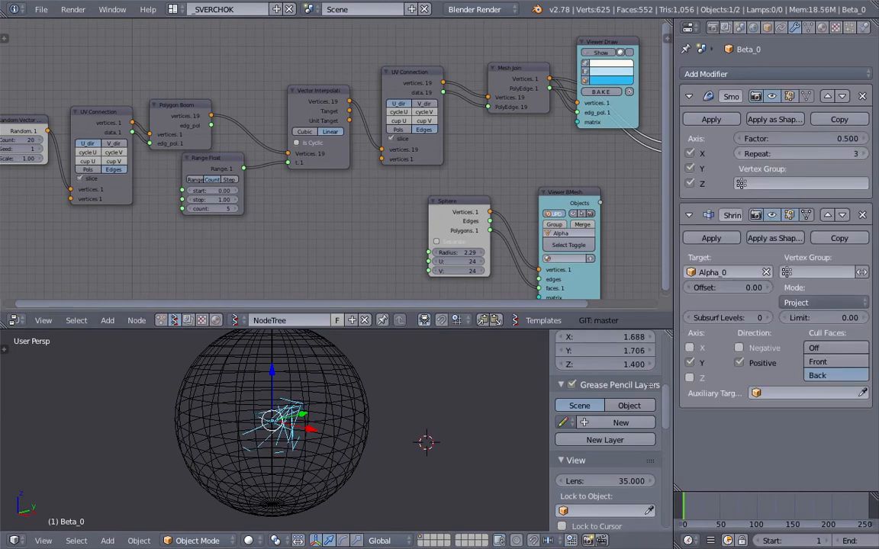
left_click_drag(763, 154, 782, 153)
left_click_drag(854, 139, 858, 152)
left_click_drag(675, 252, 610, 247)
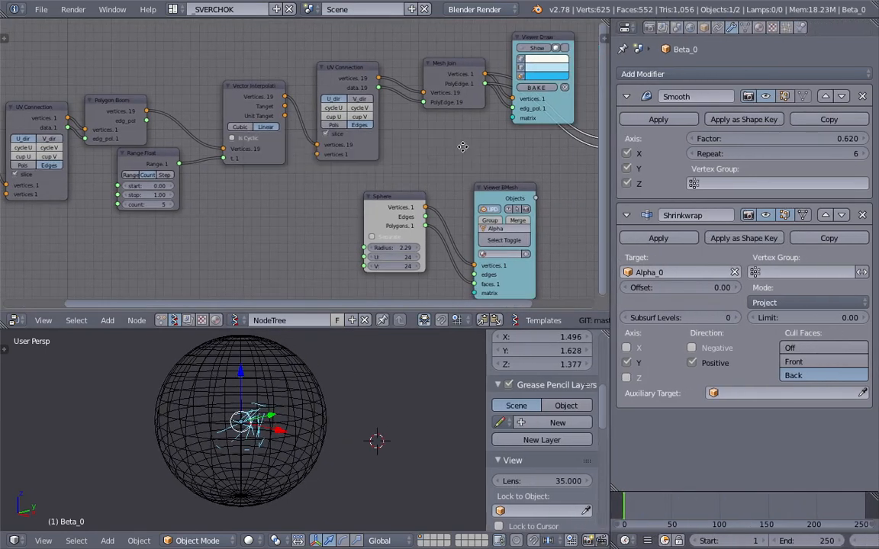
Step: Set the Sphere node's radius to 1.45 and return the Shrinkwrap Cull Faces option to Back
middle_click_drag(462, 146, 388, 154)
middle_click_drag(412, 377, 364, 414)
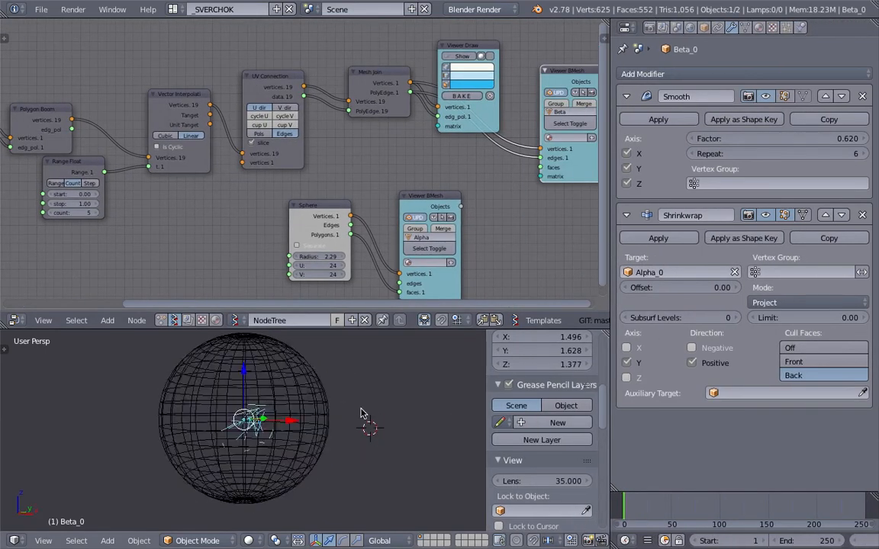
scroll(363, 414, "up", 3)
left_click_drag(316, 260, 293, 260)
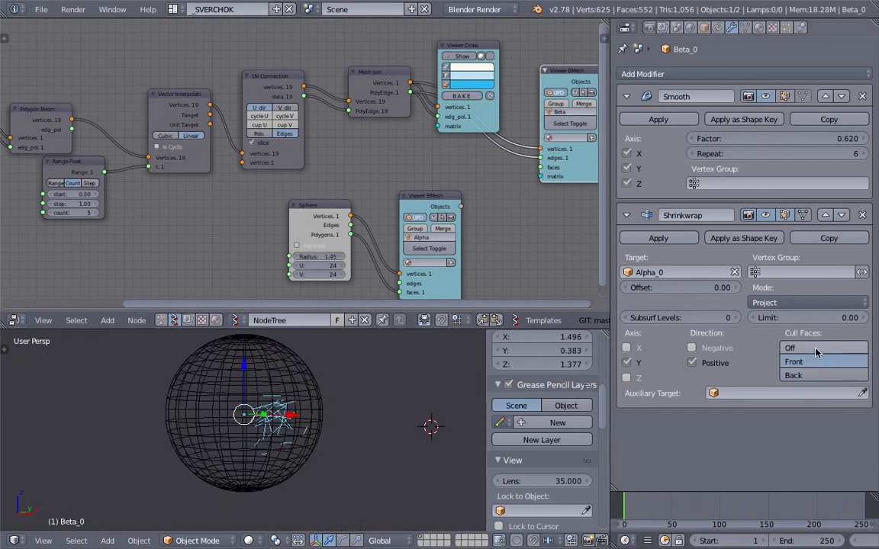
left_click(820, 375)
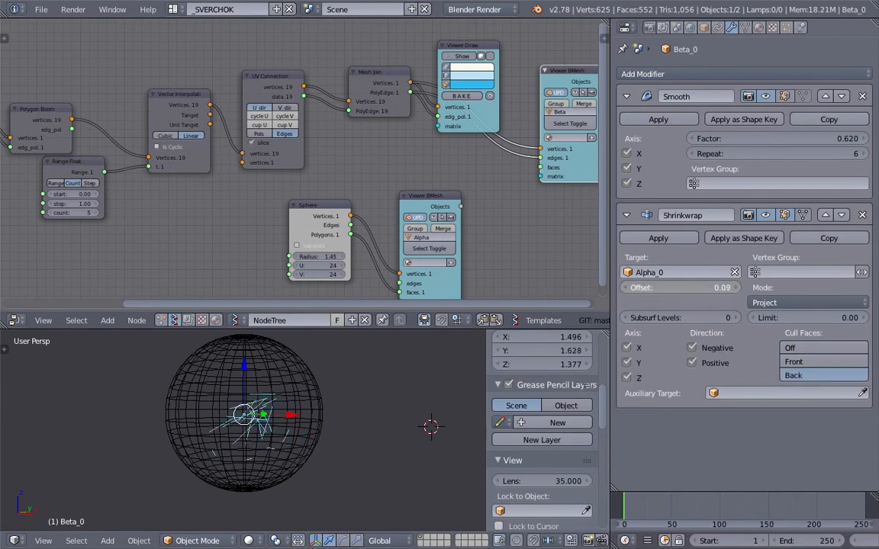
Step: Set the Shrinkwrap modifier's offset to 0.07 and its mode to Nearest Surface Point
left_click_drag(681, 288, 672, 288)
left_click(785, 302)
left_click(785, 286)
middle_click_drag(305, 361, 258, 408)
Step: Raise the Smooth modifier's repeat count on Beta_0 to 10
left_click(860, 153)
left_click(860, 153)
left_click(861, 153)
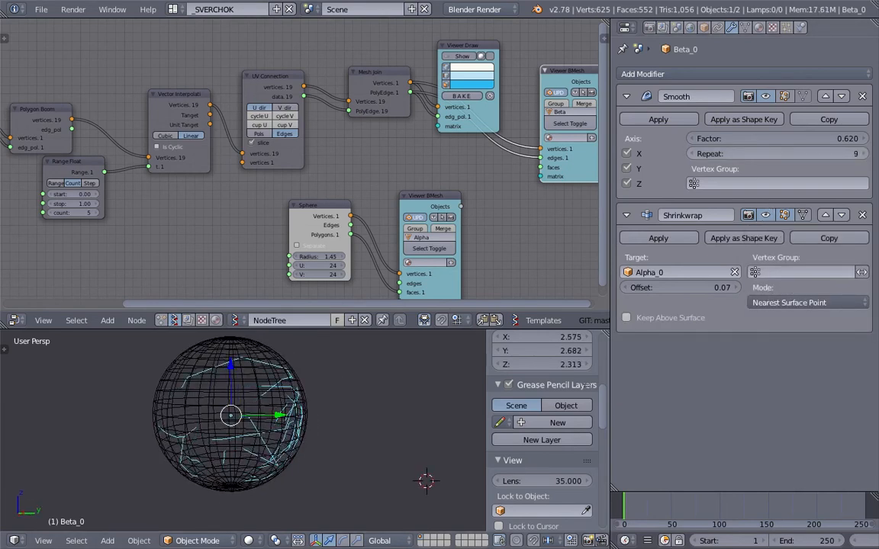
left_click(861, 153)
mouse_move(333, 399)
middle_mouse_down()
mouse_move(389, 415)
mouse_move(335, 421)
mouse_move(335, 412)
middle_mouse_up()
scroll(375, 404, "up", 3)
scroll(388, 415, "down", 1)
scroll(377, 245, "down", 2)
Step: Increase the Random Vector node's count to 347
middle_click_drag(377, 245, 730, 257)
scroll(343, 200, "up", 5)
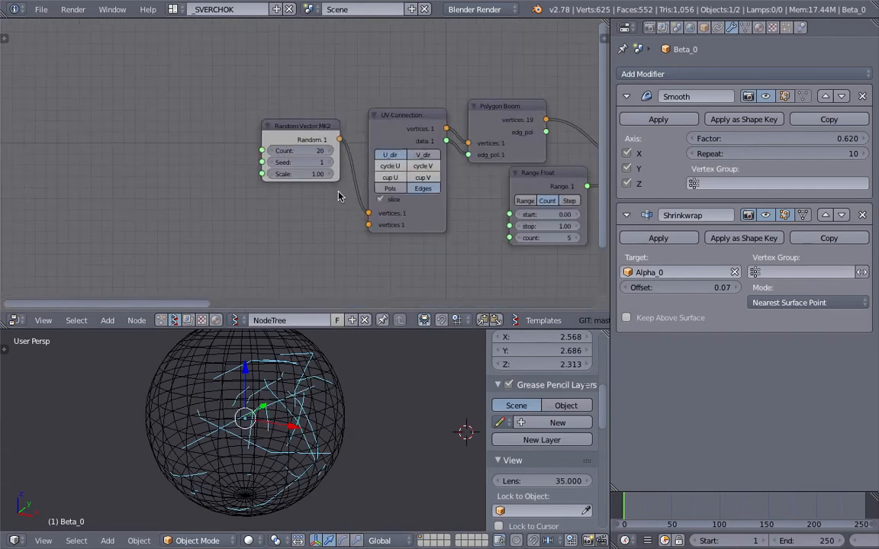
scroll(338, 197, "up", 1)
left_click_drag(284, 150, 525, 151)
middle_click_drag(360, 406, 329, 415)
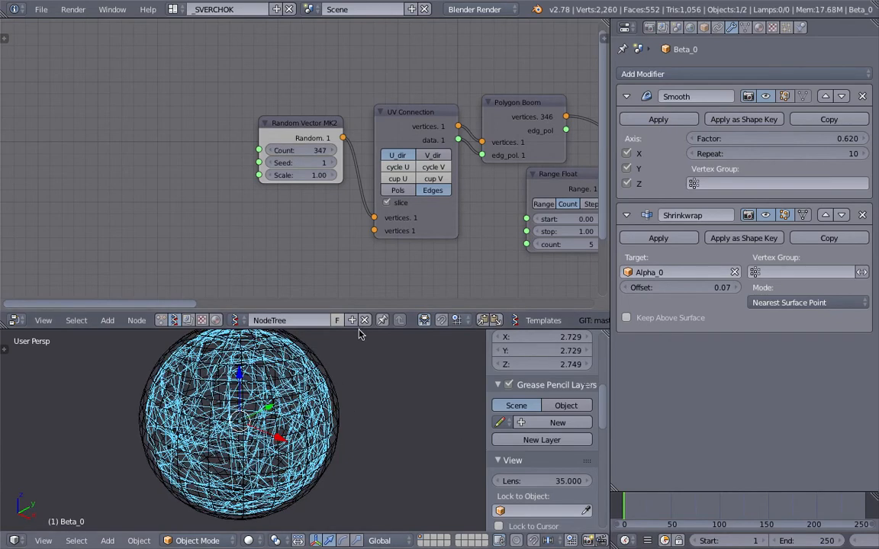
Step: Enlarge the 3D view, move the reference sphere to layer 2 and reselect Beta_0
left_click_drag(358, 330, 359, 196)
middle_click_drag(358, 275, 283, 280)
right_click(290, 280)
key("m")
key("2")
left_click(268, 234)
middle_click_drag(255, 254, 341, 287)
right_click(294, 281)
Step: Set the Random Vector node's count to 400 and its seed to 42
middle_click_drag(393, 132, 222, 152)
scroll(376, 134, "down", 1)
scroll(376, 134, "down", 2)
middle_click_drag(376, 135, 313, 135)
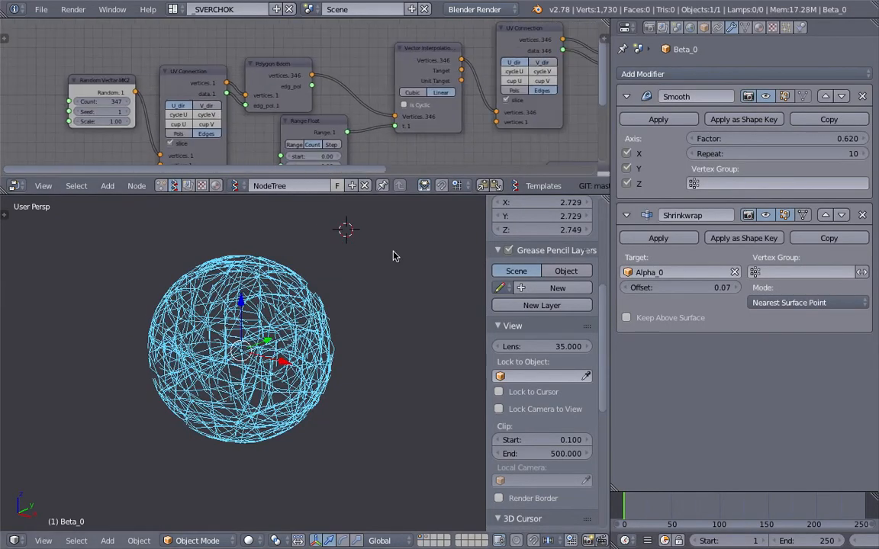
middle_click_drag(409, 227, 378, 226)
middle_click_drag(457, 119, 521, 110)
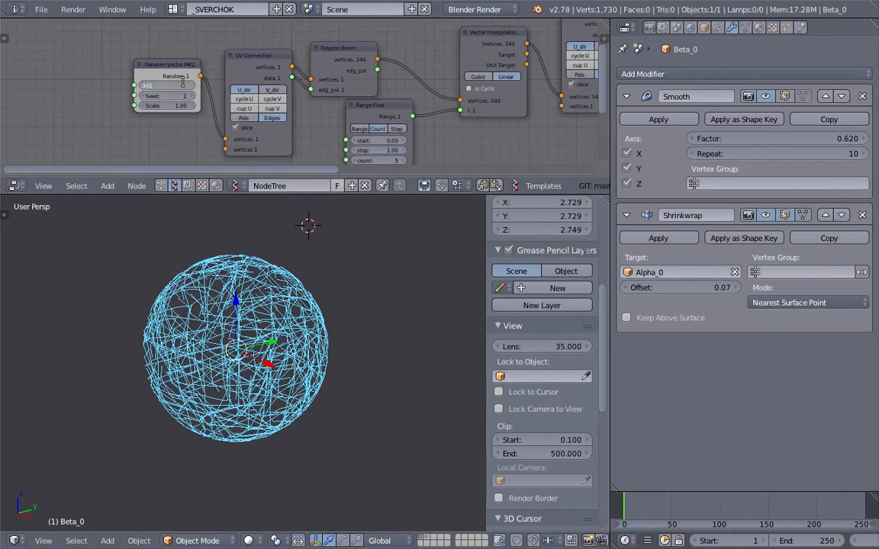
key("Return")
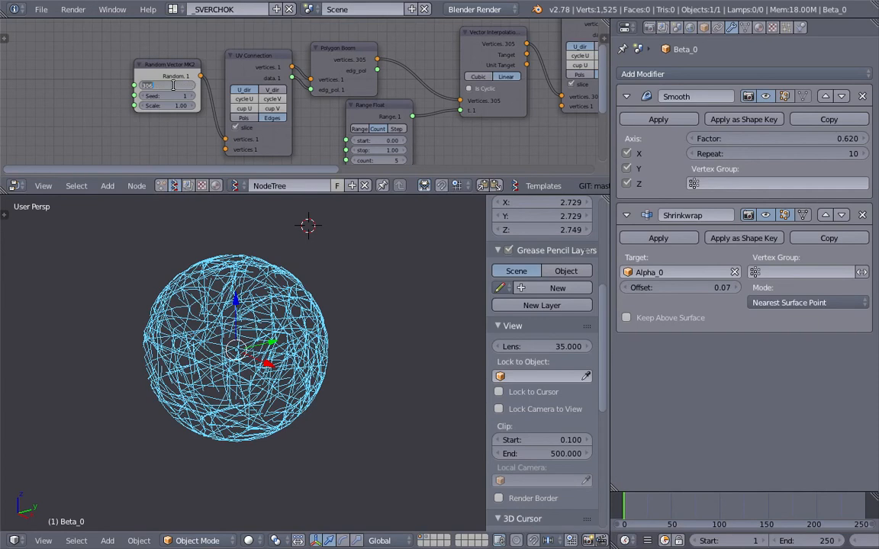
key("Return")
left_click_drag(165, 97, 197, 97)
middle_click_drag(229, 304, 267, 298)
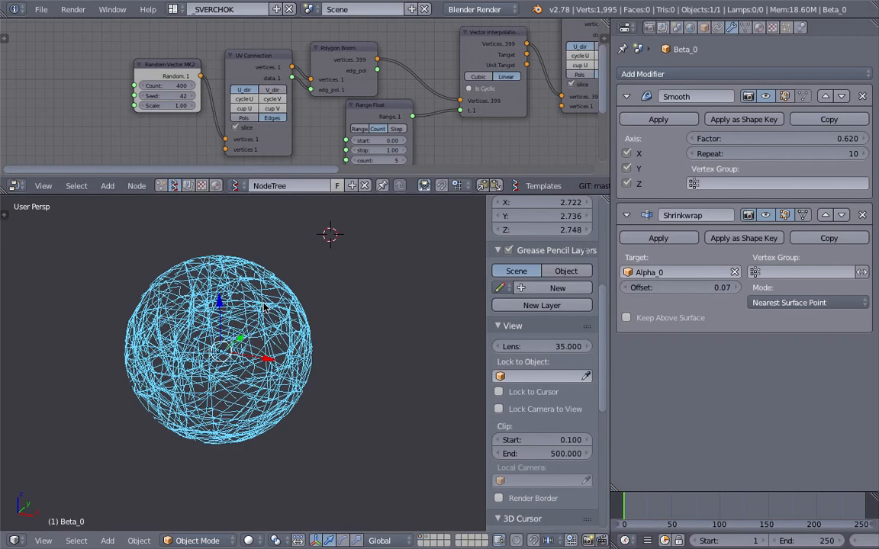
Step: Duplicate Beta_0 in place and apply the Smooth and Shrinkwrap modifiers on the copy
key("shift+d")
key("Escape")
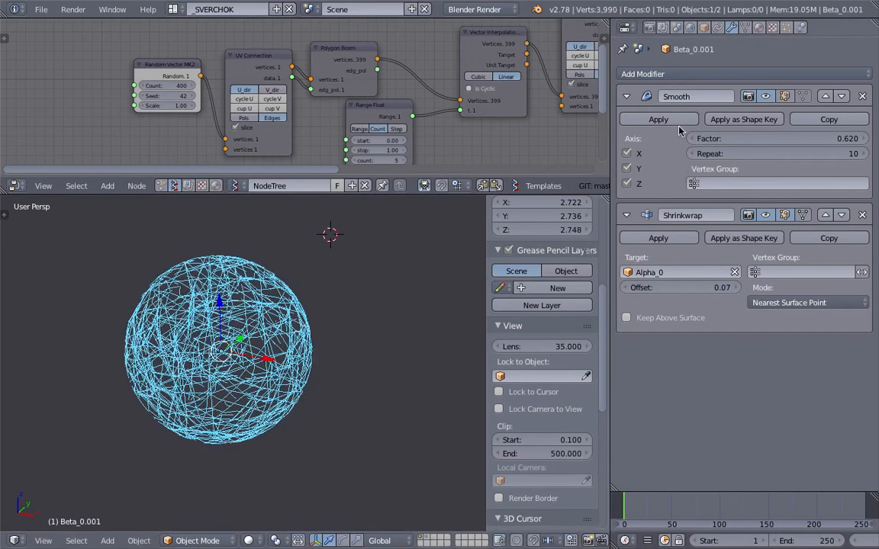
left_click(669, 122)
left_click(669, 124)
Step: Move the duplicated line sphere beside the original
key("g")
left_click(381, 363)
middle_click_drag(380, 363, 308, 390, "shift")
key("g")
left_click(270, 363)
Step: Collapse the 3D view's properties sidebar, deselect everything and switch the view to wireframe shading
scroll(308, 390, "up", 2)
left_click_drag(486, 286, 599, 294)
scroll(516, 298, "down", 1)
mouse_move(458, 336)
middle_mouse_down("shift")
mouse_move(412, 318)
mouse_move(385, 334)
mouse_move(416, 337)
middle_mouse_up("shift")
key("a")
key("z")
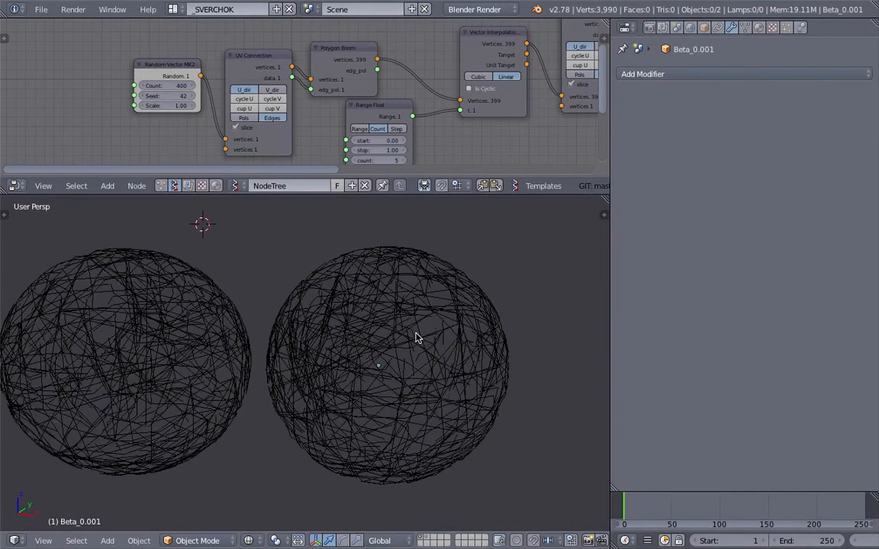
Step: Convert the duplicated line sphere from mesh to curve
right_click(416, 337)
scroll(439, 336, "down", 1)
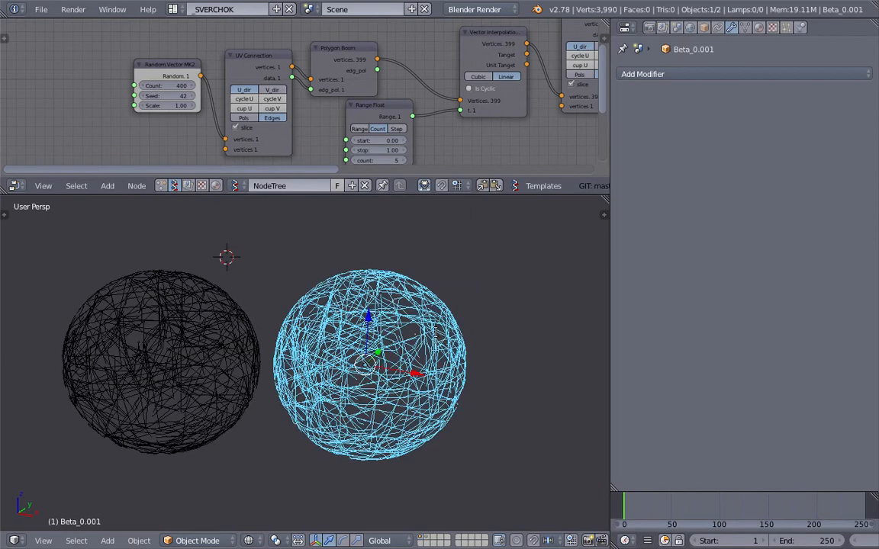
key("space")
type("conver")
key("Return")
left_click(392, 333)
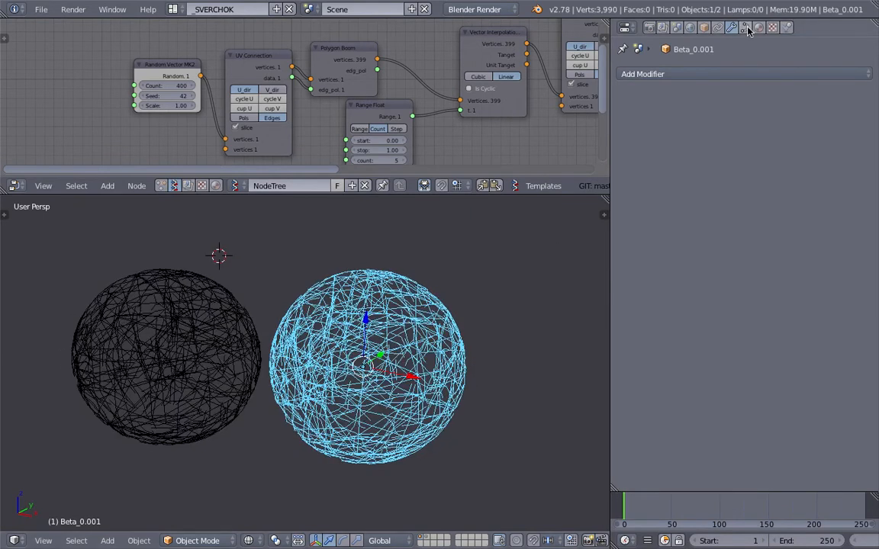
Step: Thicken the converted curve with extrude 0.006 and bevel depth 0.009, and inspect it in solid shading
left_click(746, 28)
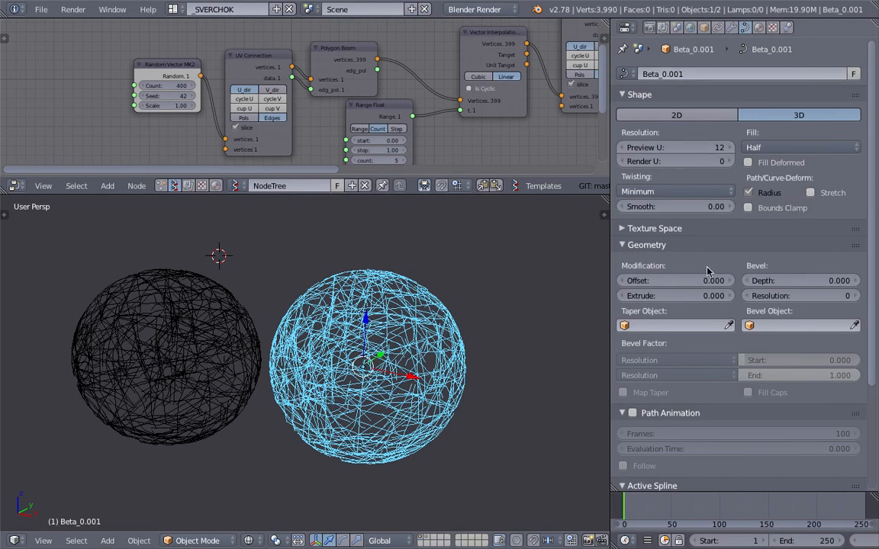
left_click_drag(695, 295, 719, 295)
left_click_drag(788, 284, 822, 284)
key("z")
mouse_move(408, 305)
middle_mouse_down()
mouse_move(402, 319)
mouse_move(374, 304)
mouse_move(440, 310)
middle_mouse_up()
scroll(389, 307, "up", 3)
scroll(440, 310, "down", 3)
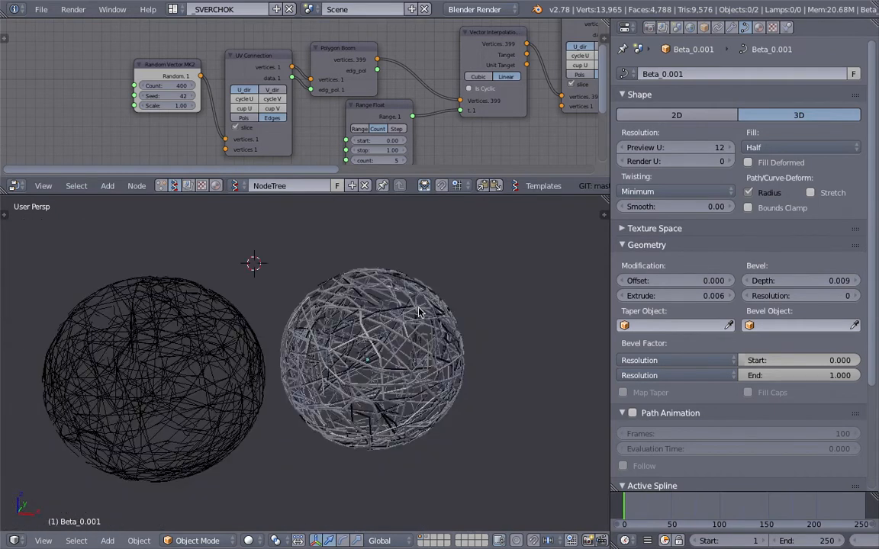
Step: Delete the converted curve copy and create a new empty Sverchok node tree
key("Delete")
middle_click_drag(319, 290, 353, 304, "shift")
scroll(435, 155, "down", 11)
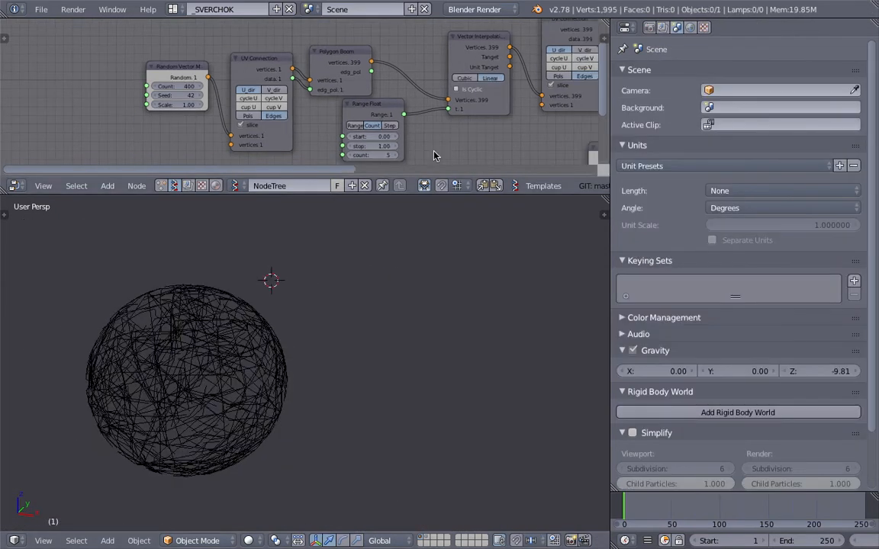
middle_click_drag(415, 103, 309, 99)
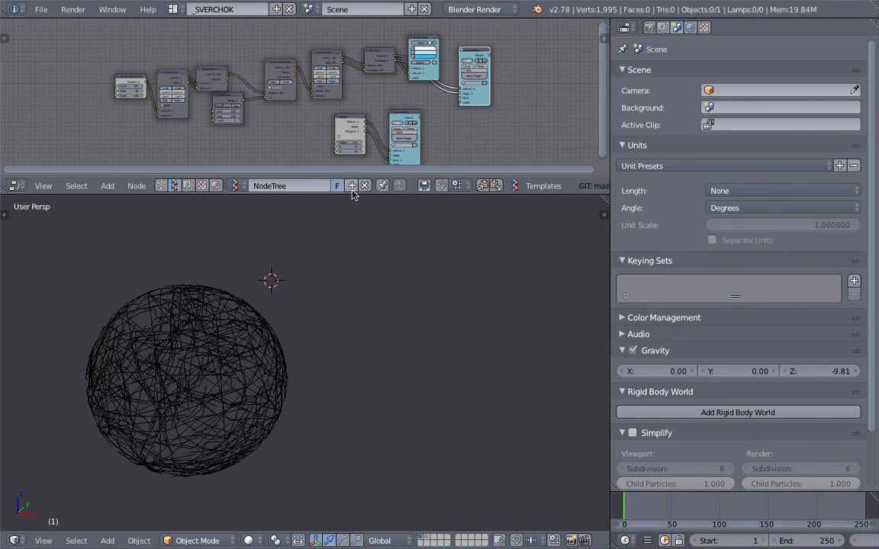
left_click(351, 186)
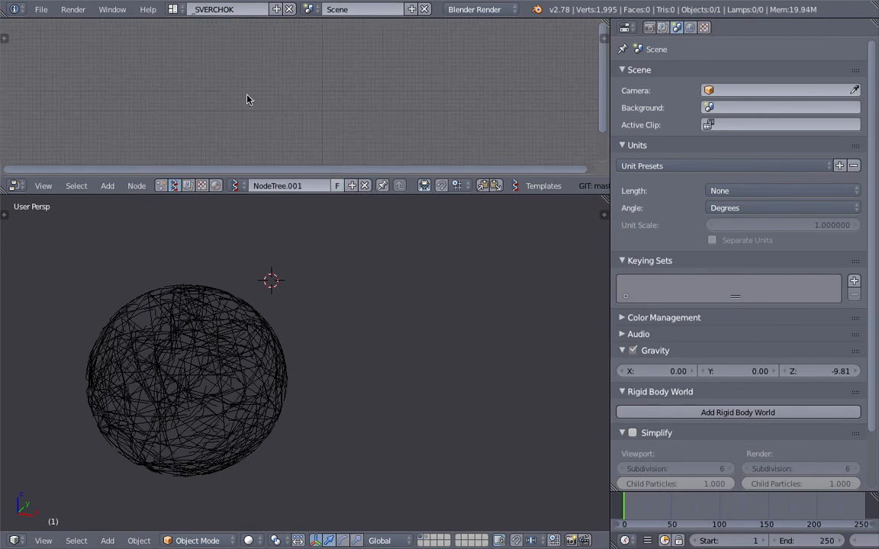
Step: Add an Object ID Selector node and set its object to Beta_0
key("shift+a")
left_click(236, 75)
type("object")
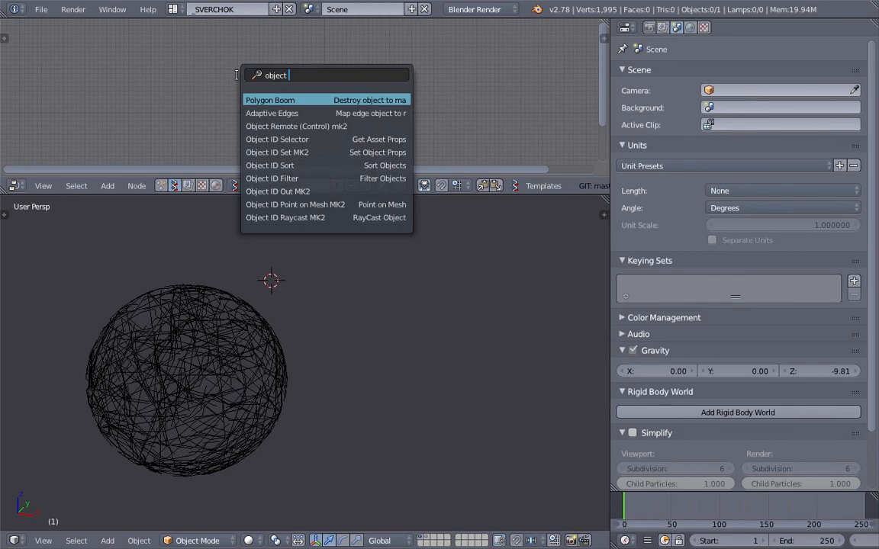
type(" i")
key("Return")
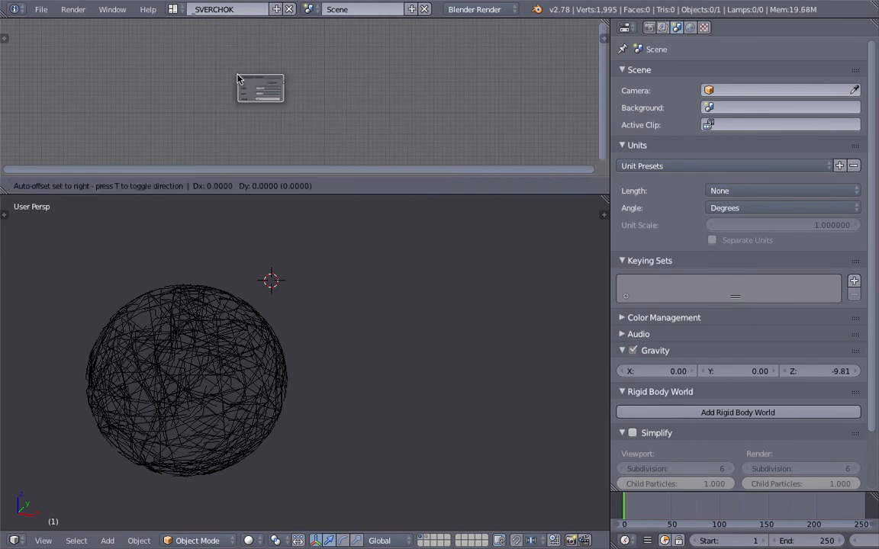
left_click(137, 106)
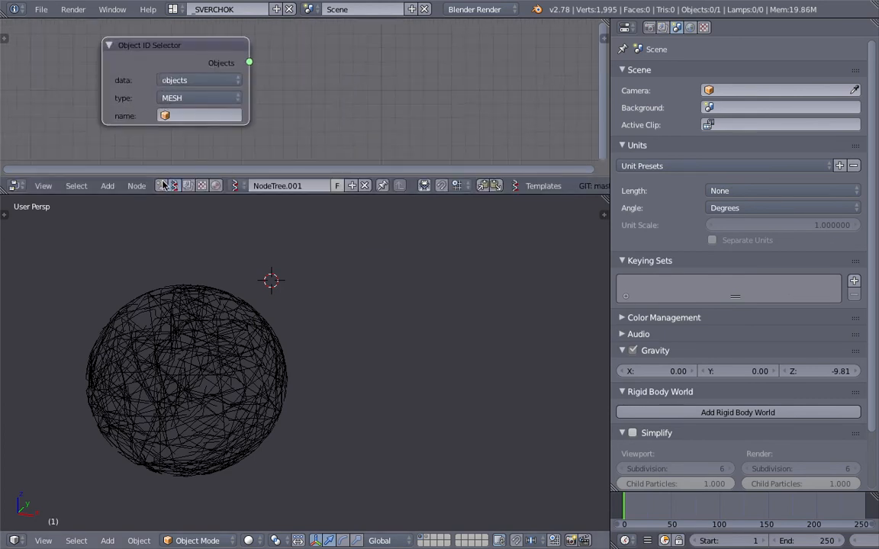
right_click(206, 319)
left_click(187, 115)
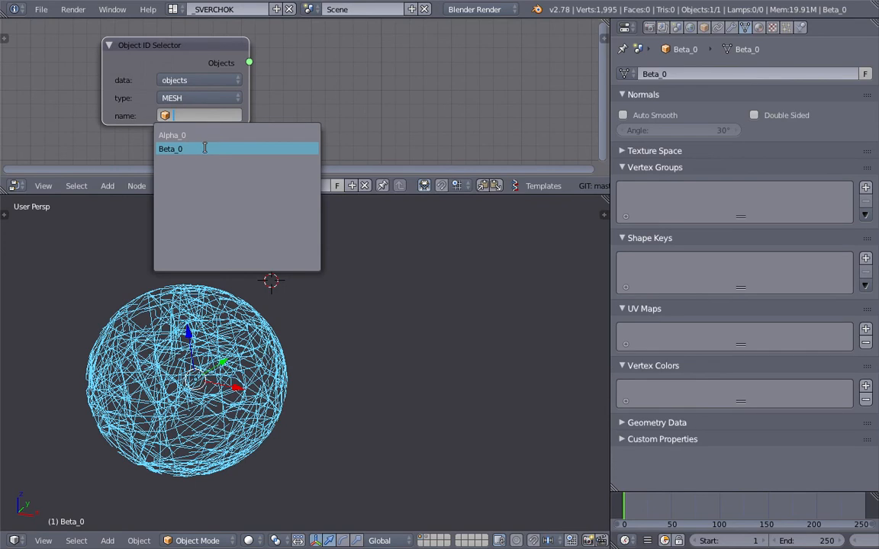
left_click(203, 148)
Step: Search the nodes for a curve viewer, cancel the search and delete the Object ID Selector node
key("shift+a")
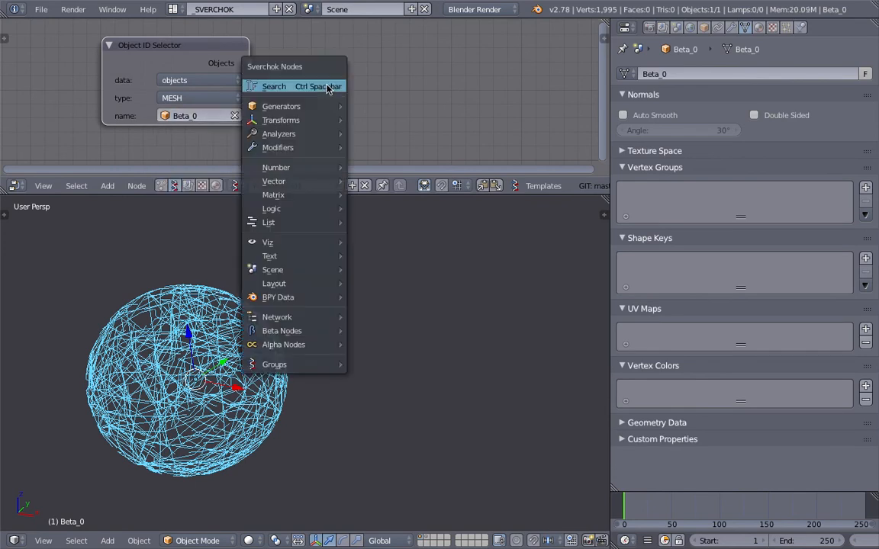
left_click(328, 85)
type("curve")
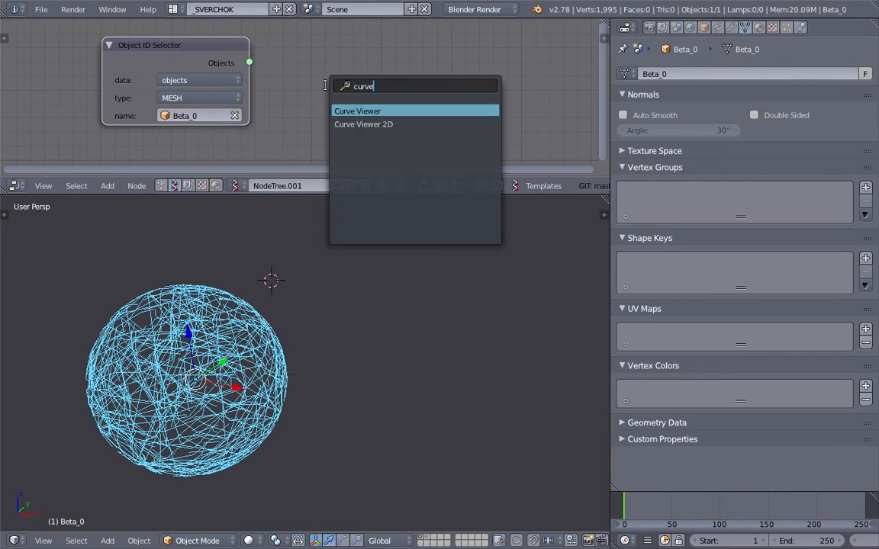
key("Escape")
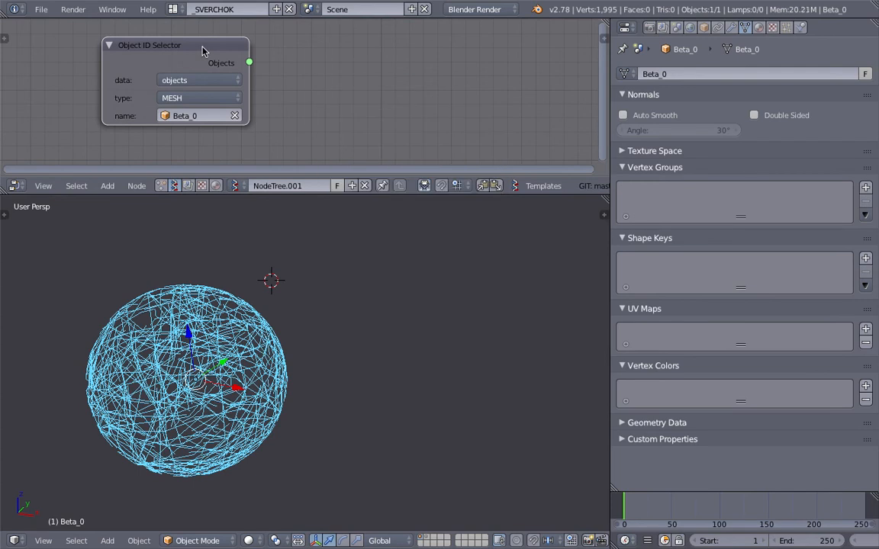
key("x")
Step: Add an Objects in mk3 node and load the selected Beta_0 object into it
key("shift+a")
left_click(202, 49)
type("objects in")
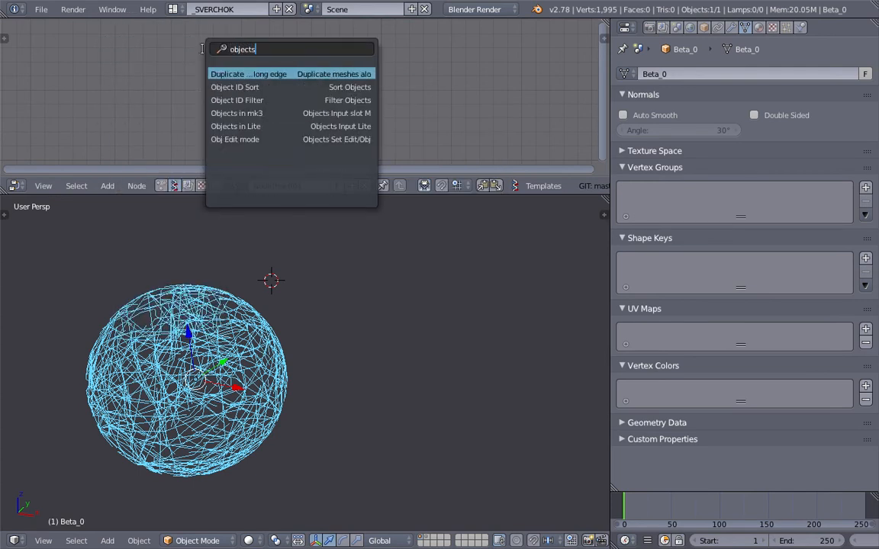
key("Return")
left_click(96, 40)
scroll(189, 90, "down", 3)
middle_click_drag(189, 90, 189, 62)
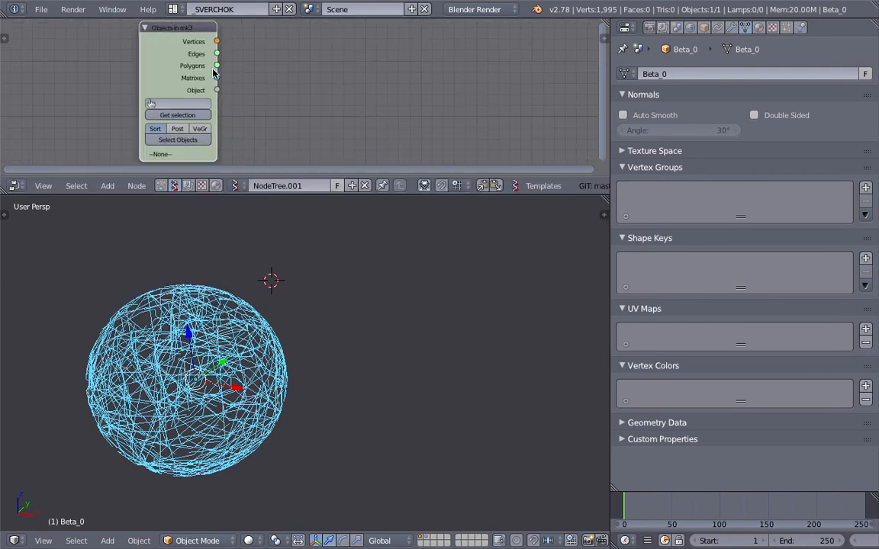
Step: Add a Polyline Viewer node and connect the Objects in node's Vertices output to its vertices input
key("shift+a")
left_click(283, 74)
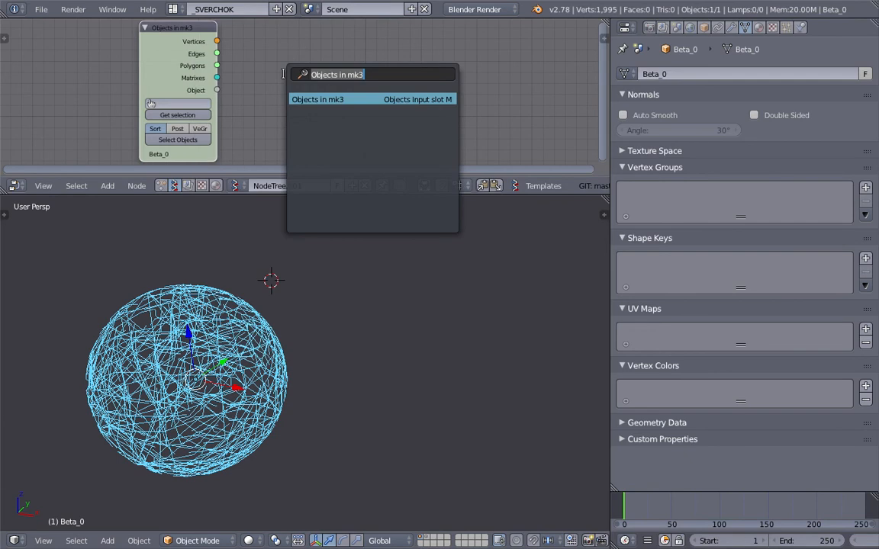
type("polyline")
key("Return")
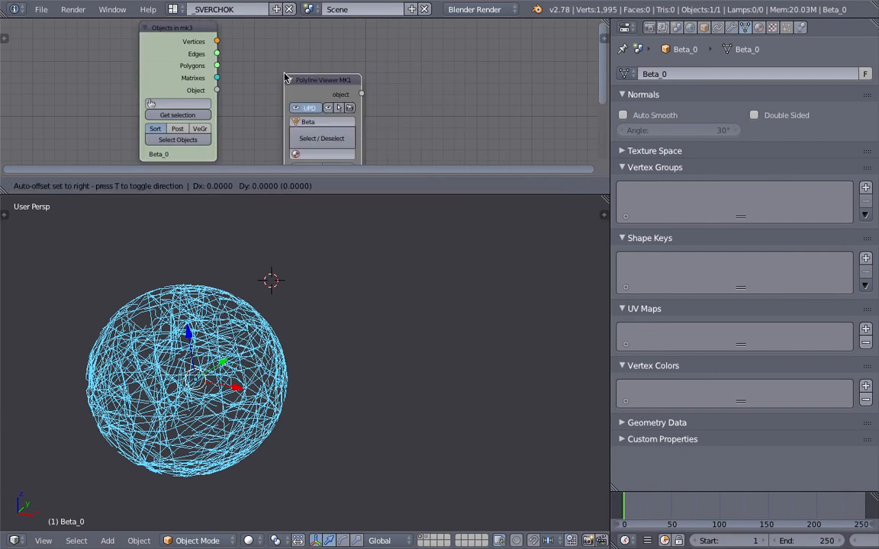
left_click(286, 73)
scroll(252, 59, "down", 2)
left_click_drag(235, 52, 324, 151)
scroll(279, 337, "up", 5)
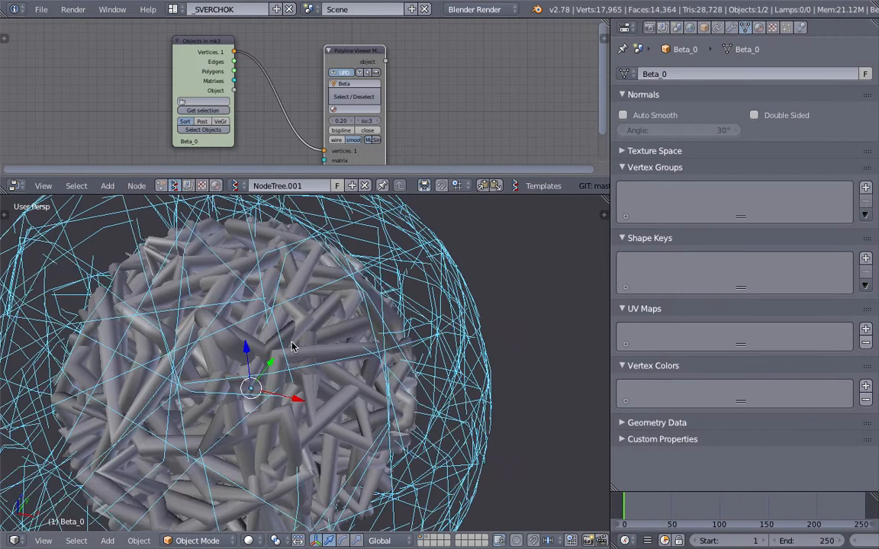
Step: Enlarge the node editor, enable Post on the Objects in node and bspline on the Polyline Viewer
middle_click_drag(367, 151, 372, 118)
scroll(369, 115, "up", 1)
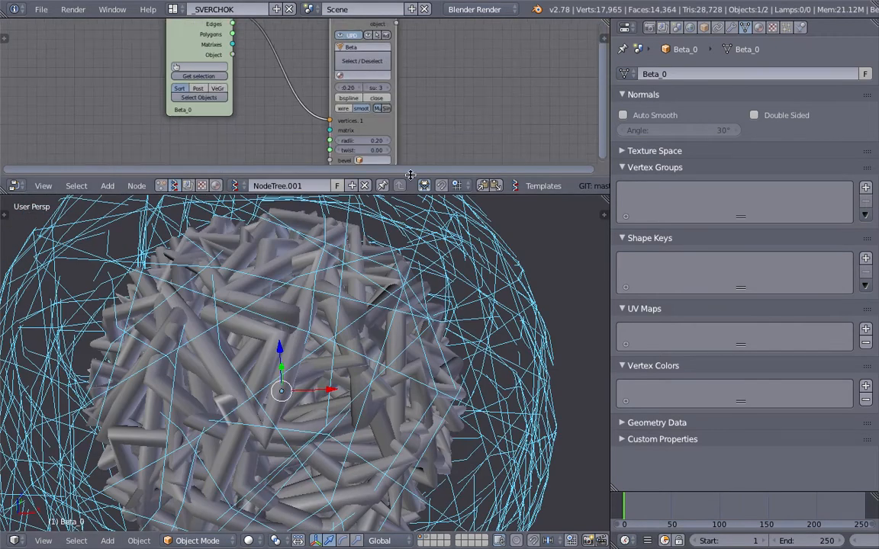
left_click_drag(420, 196, 420, 273)
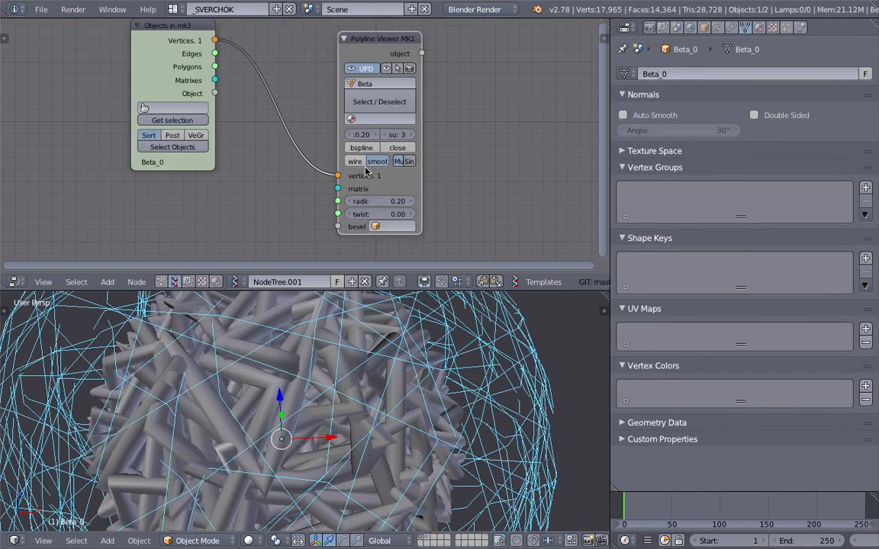
left_click(173, 136)
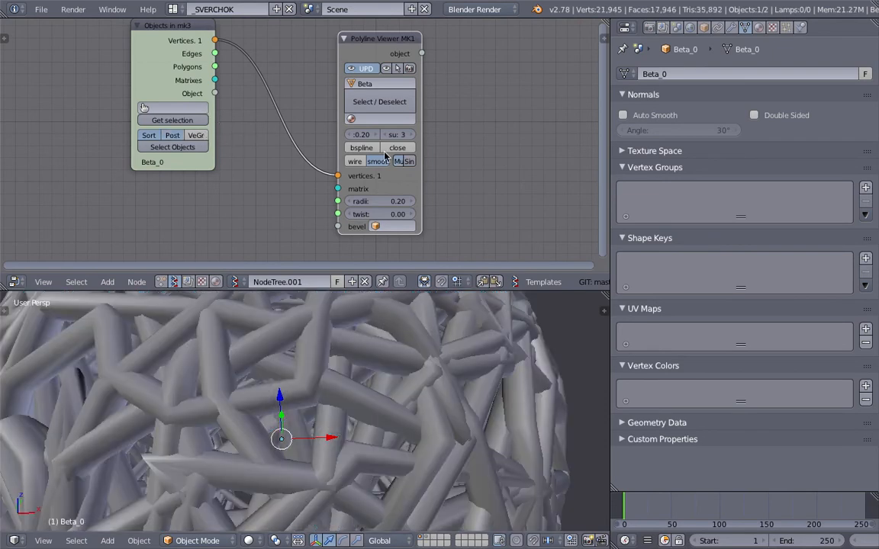
left_click(371, 150)
left_click(379, 161)
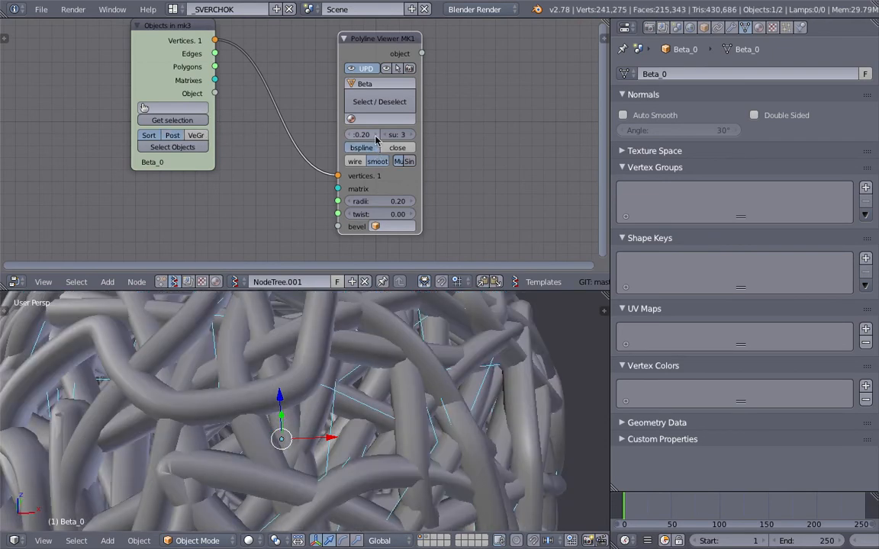
Step: Set the Polyline Viewer's curve thickness to 0.10 and view the whole sphere
left_click_drag(368, 139, 370, 138)
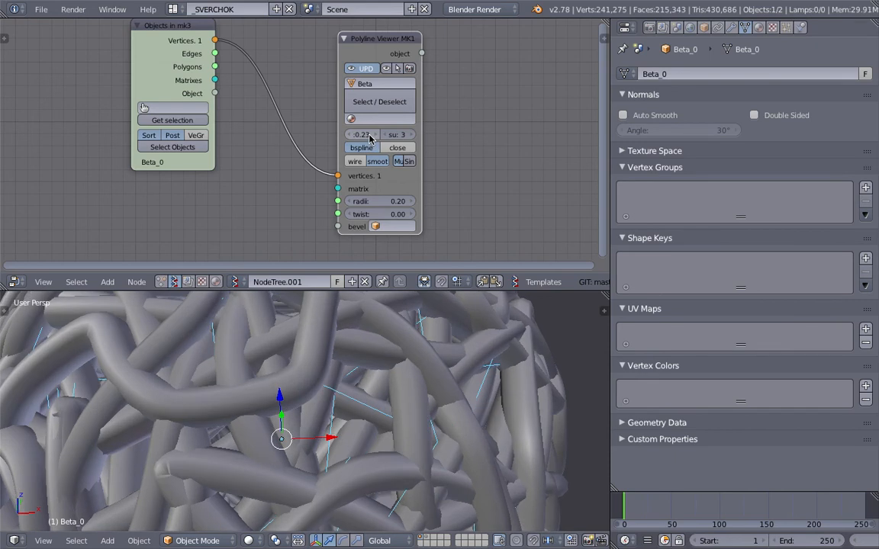
key("Return")
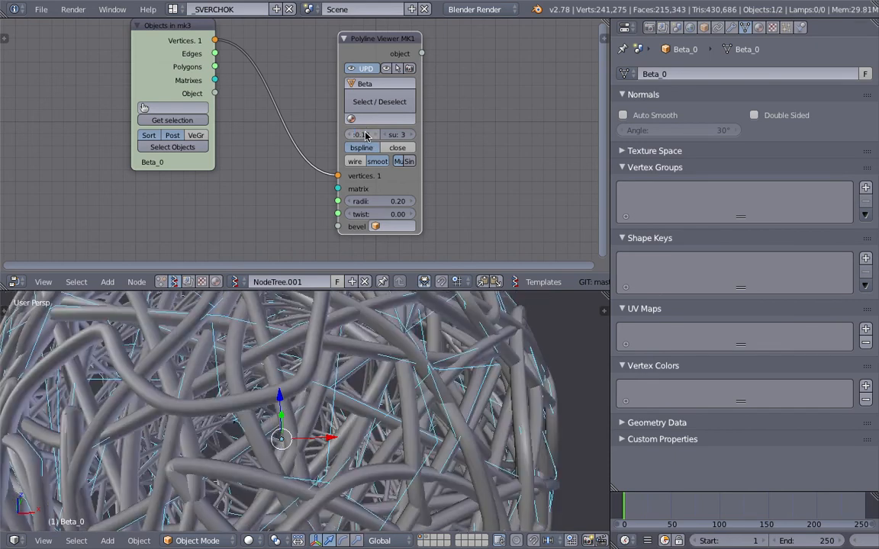
scroll(382, 309, "down", 6)
middle_click_drag(382, 318, 334, 399)
scroll(282, 190, "down", 3)
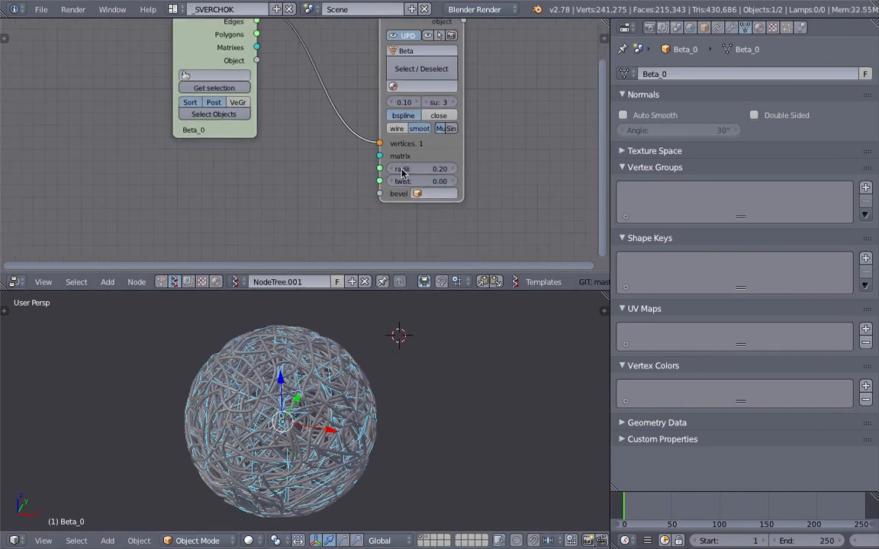
Step: Add a Matrix in node and connect its Matrix output to the Polyline Viewer's matrix input
key("shift+a")
left_click(284, 182)
type("matrix i")
key("Return")
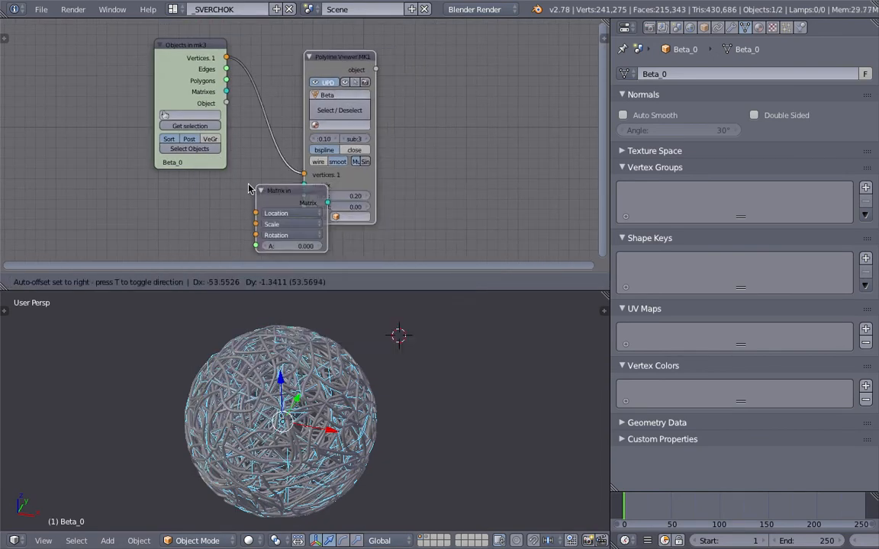
left_click(264, 192)
middle_click_drag(319, 170, 457, 131)
left_click_drag(396, 156, 440, 135)
Step: Add a Vector in node and connect its Vectors output to the Matrix in node's Location input
key("space")
type("vec")
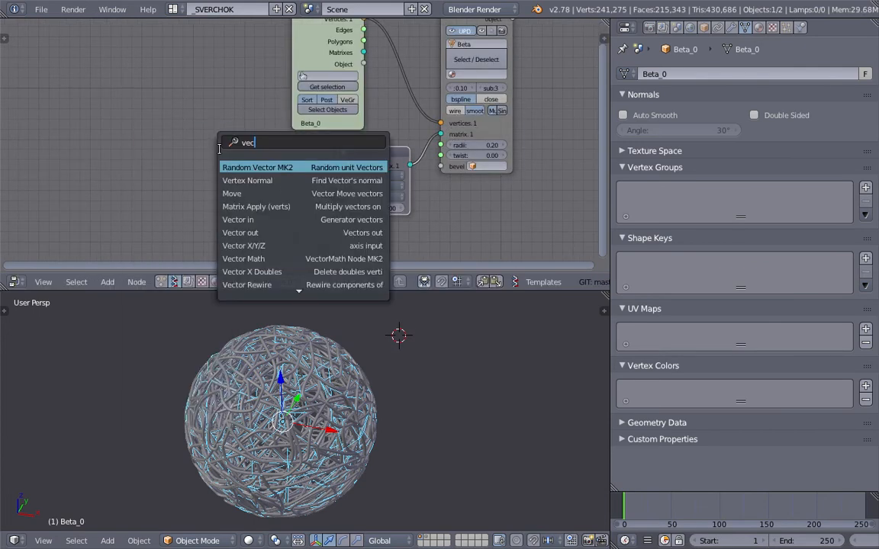
left_click(237, 217)
left_click(223, 140)
left_click_drag(275, 155, 328, 176)
left_click_drag(339, 223, 340, 226)
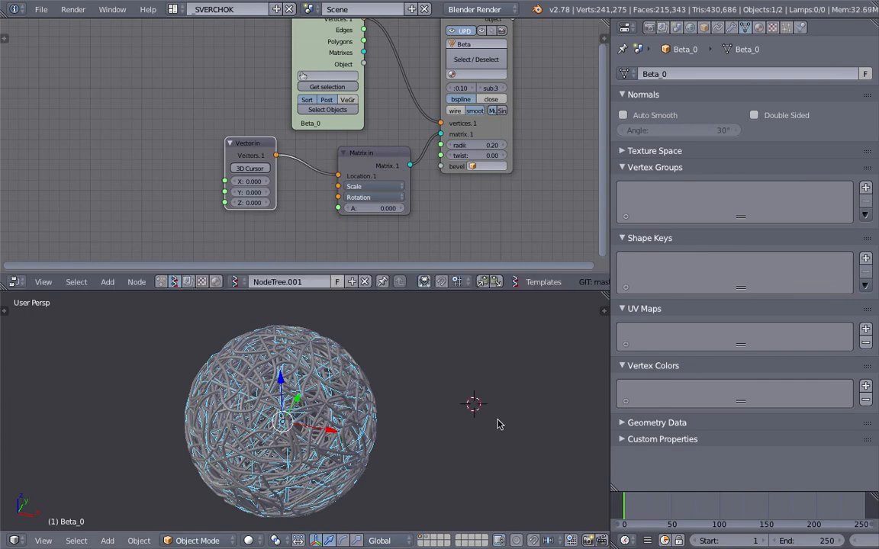
Step: Place the 3D cursor in empty space beside the sphere and load its position into the Vector in node
mouse_move(491, 405)
middle_mouse_down()
mouse_move(434, 363)
mouse_move(490, 414)
middle_mouse_up()
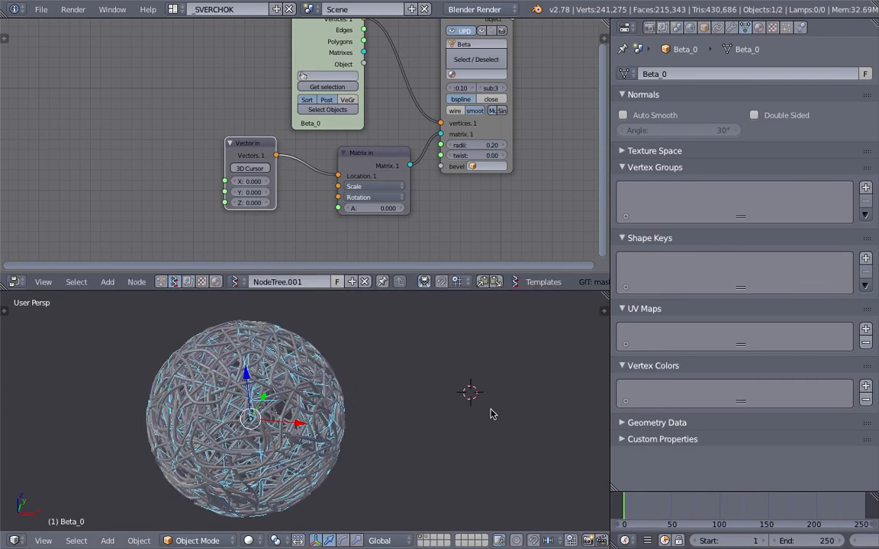
left_click(248, 170)
scroll(515, 411, "down", 3)
middle_click_drag(511, 410, 422, 402, "shift")
scroll(412, 382, "up", 3)
Step: Set the Polyline Viewer's curve thickness to 0.08
middle_click_drag(459, 138, 404, 156)
scroll(406, 151, "up", 1)
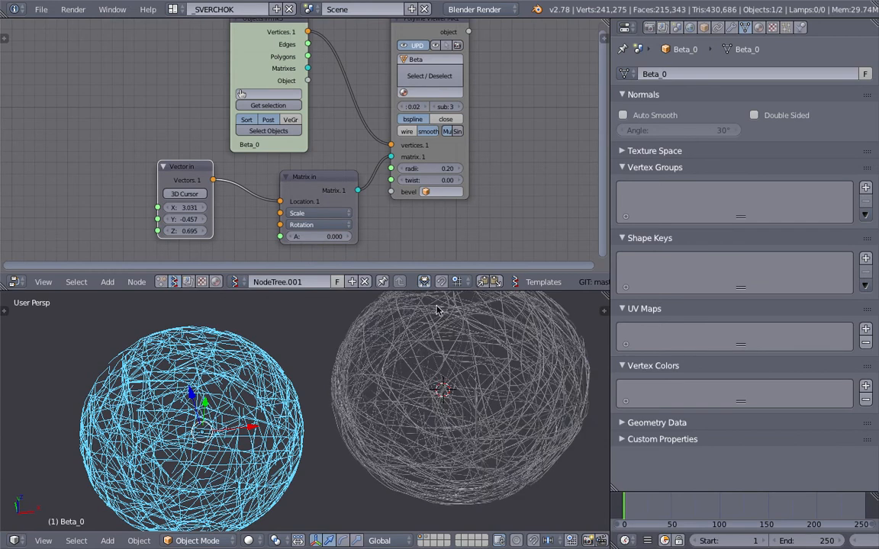
middle_click_drag(439, 310, 436, 280)
left_click(413, 106)
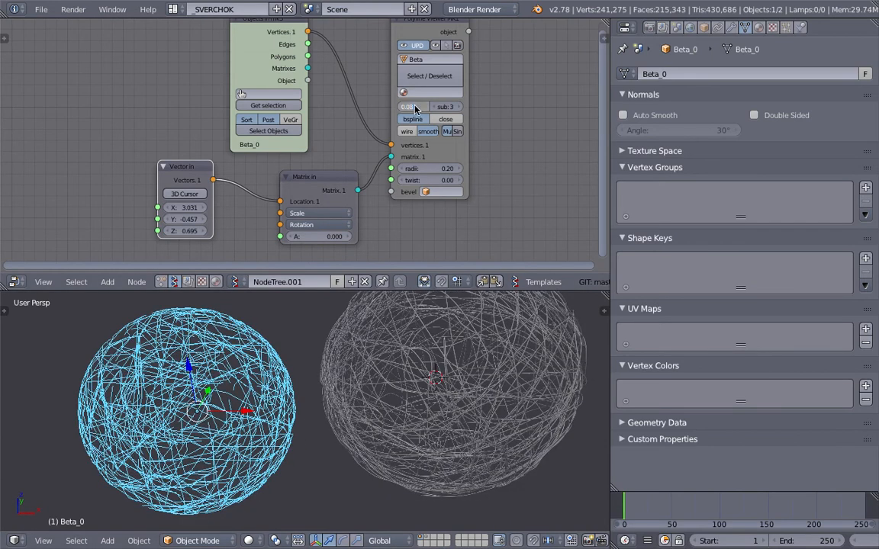
key("Return")
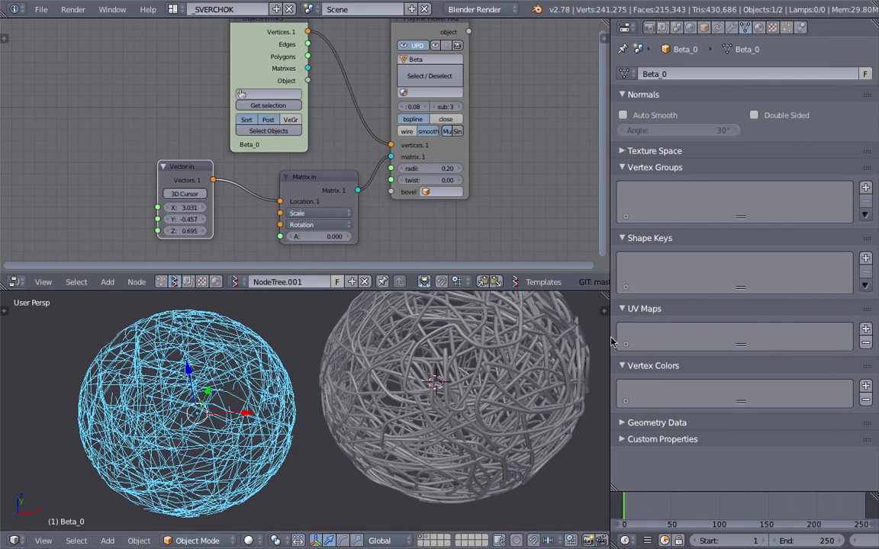
Step: Widen the 3D view and examine the thickened curve sphere up close, leaving nothing selected
left_click_drag(611, 336, 599, 247)
key("a")
middle_click_drag(540, 339, 430, 382)
key("a")
scroll(439, 400, "up", 3)
key("a")
right_click(438, 391)
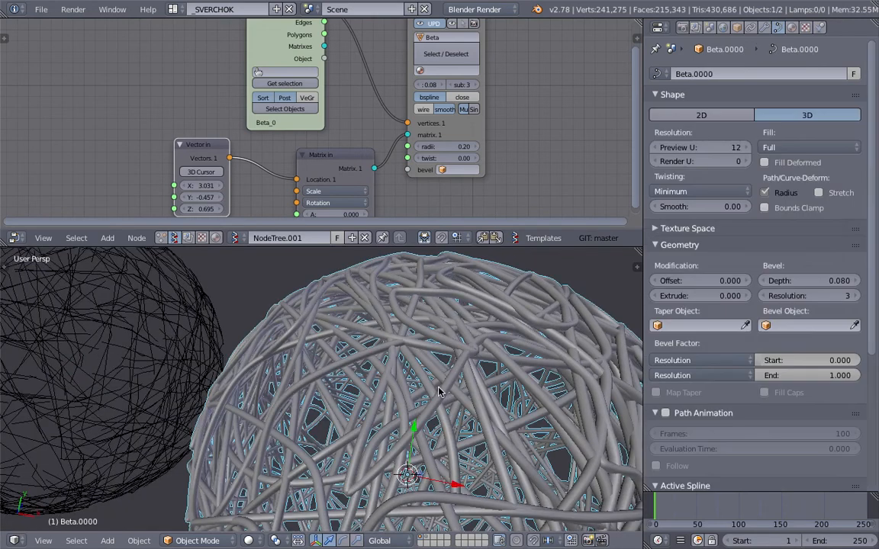
scroll(439, 392, "down", 2)
key("a")
scroll(399, 270, "down", 4)
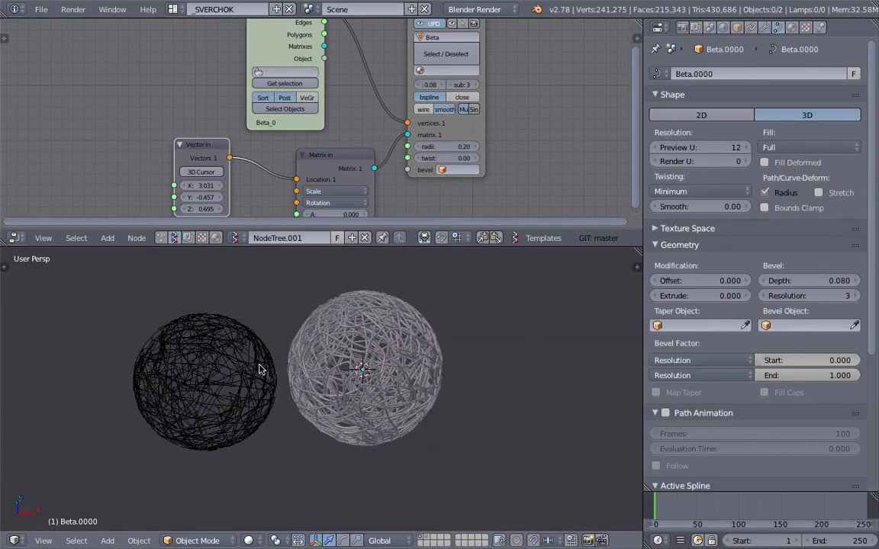
Step: Duplicate the Beta_0 wireframe sphere in place and apply the copy's Smooth and Shrinkwrap modifiers
right_click(258, 370)
scroll(259, 370, "down", 2)
key("shift+d")
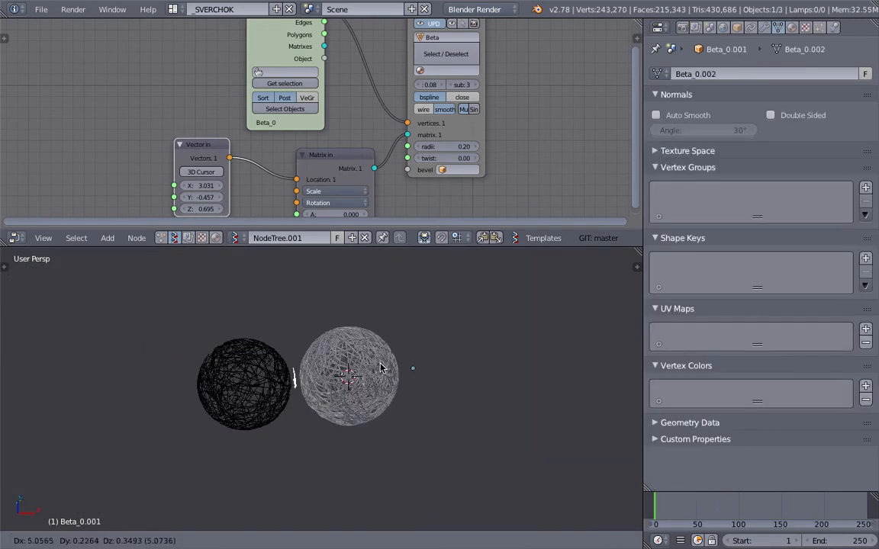
right_click(355, 371)
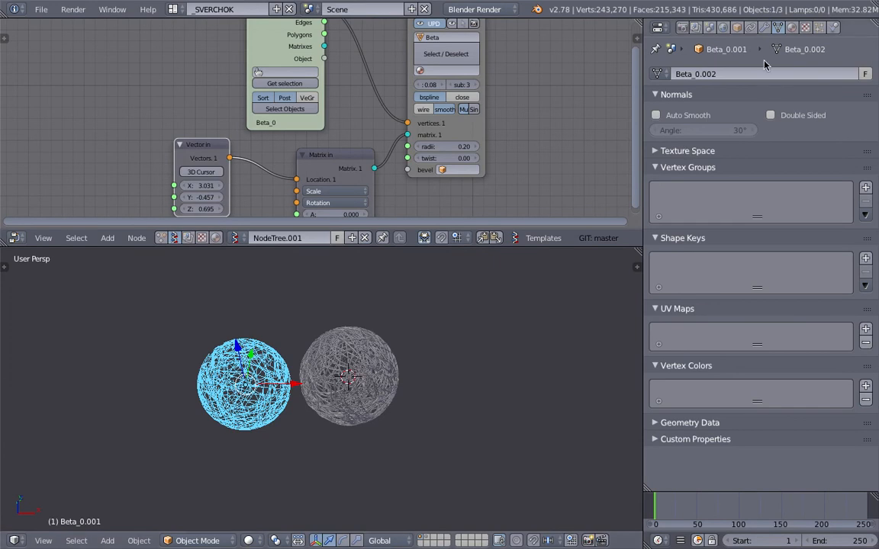
left_click(764, 27)
left_click(685, 122)
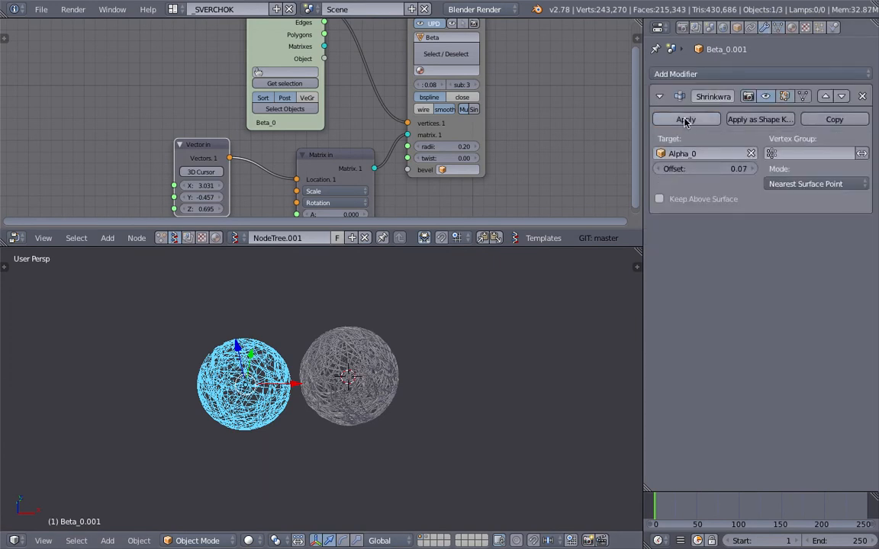
left_click(674, 122)
Step: Move the duplicated wireframe sphere to the free side of the thickened sphere
key("shift+d")
left_click(471, 369)
scroll(471, 366, "up", 3)
key("ctrl+s")
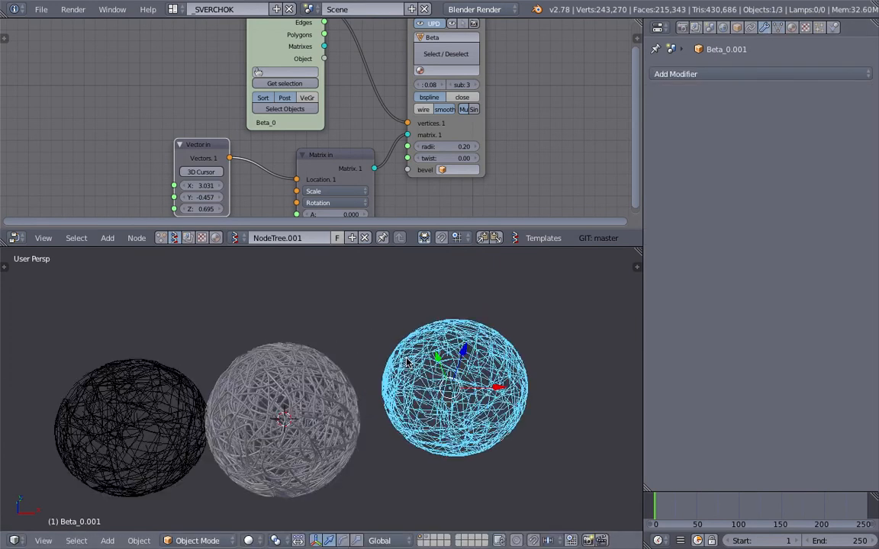
left_click(406, 360)
scroll(496, 305, "up", 2)
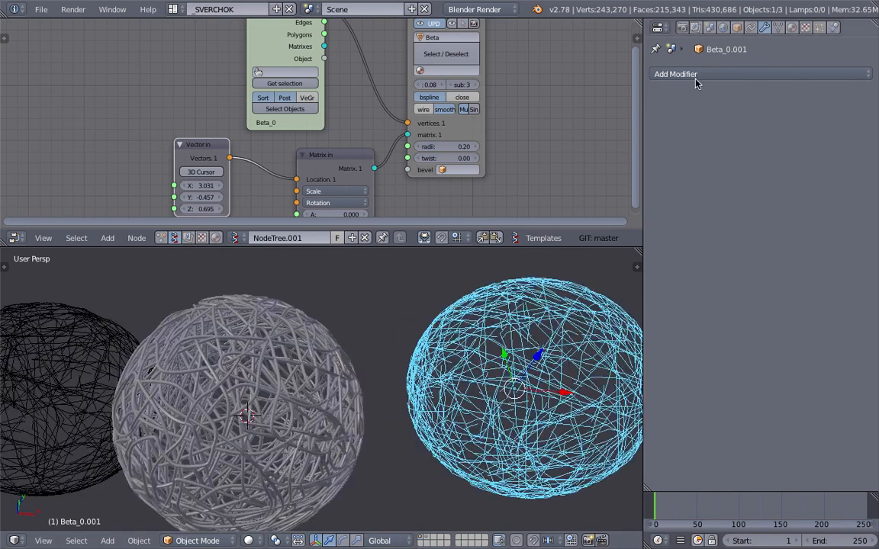
Step: Add a Skin modifier to the duplicated wireframe sphere and clear the selection
left_click(663, 74)
left_click(592, 272)
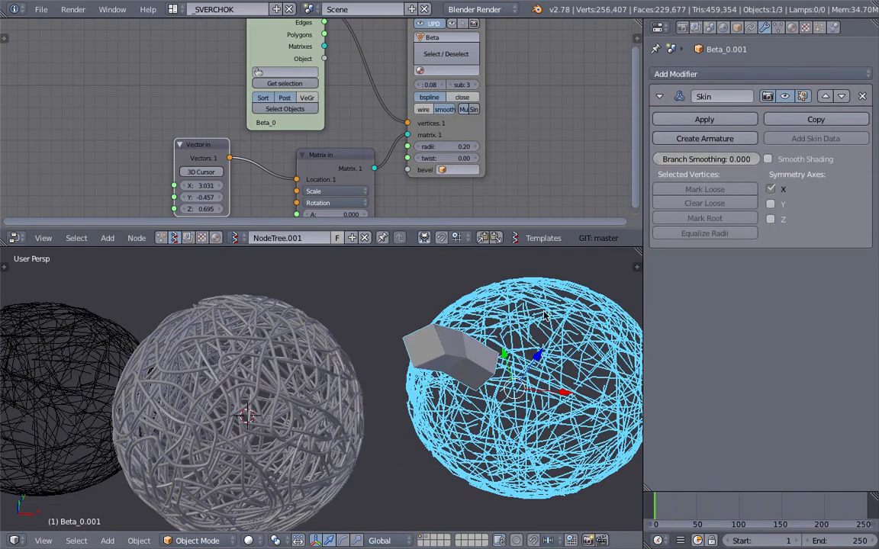
scroll(544, 315, "down", 2)
key("a")
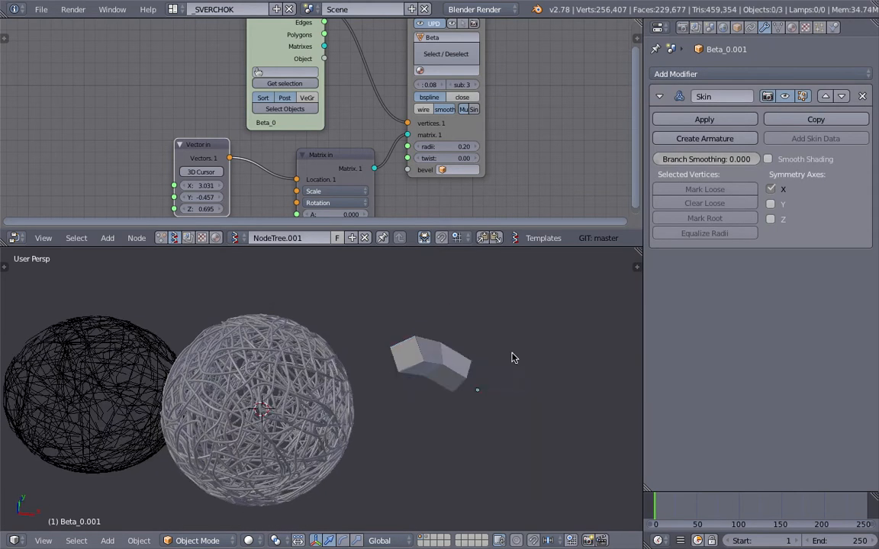
Step: In Edit Mode, select all vertices of Beta_0.001 and mark them as skin roots
key("a")
right_click(513, 357)
key("Tab")
left_click(524, 354)
key("a")
middle_click_drag(525, 354, 532, 357)
key("space")
type("Convert t")
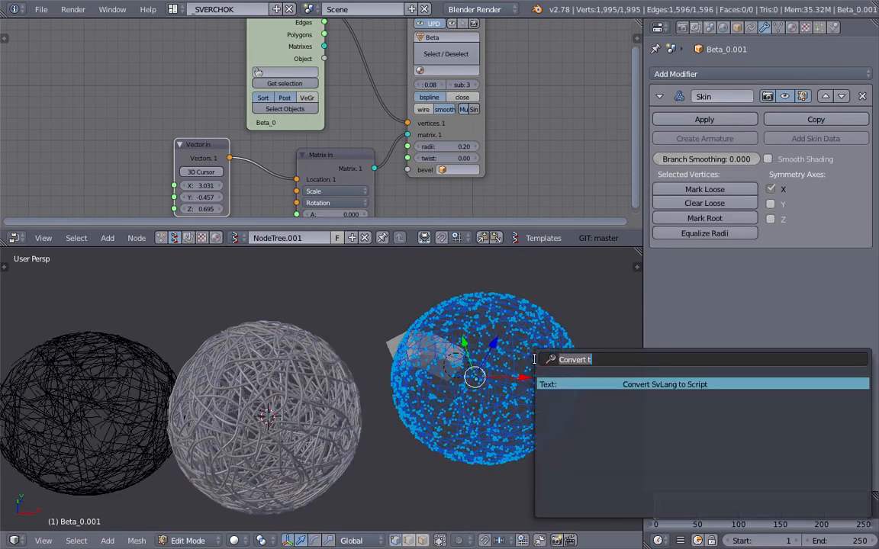
type("mark roo")
key("Return")
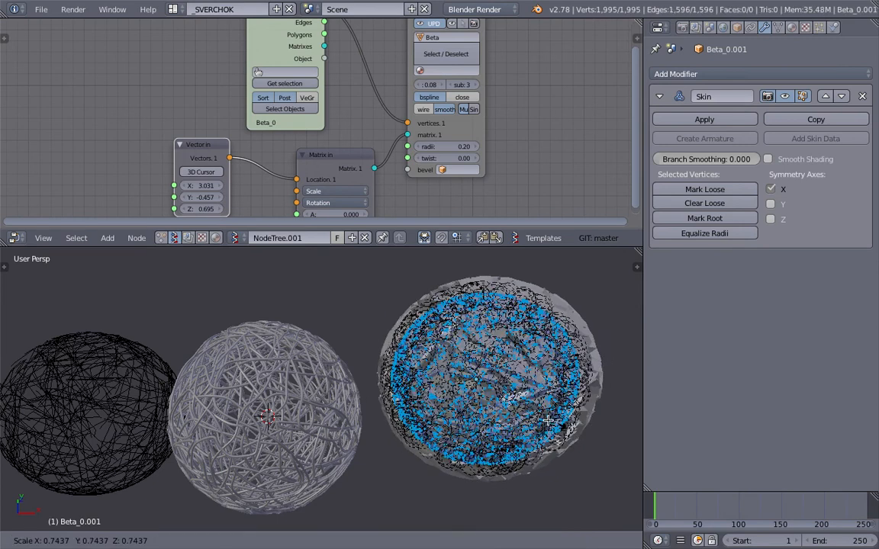
Step: Shrink the skin radius of all vertices in two passes, the first to about 0.54, and return to Object Mode
key("s")
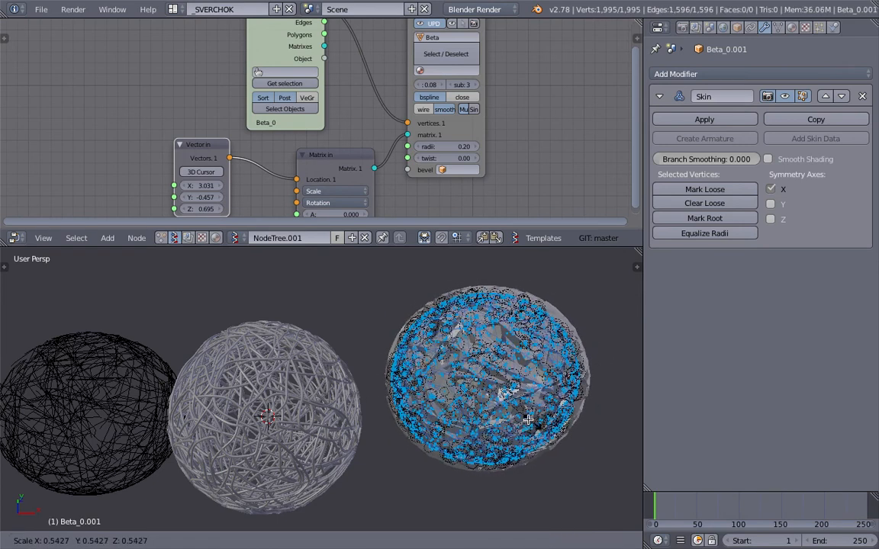
left_click(526, 418)
key("ctrl+a")
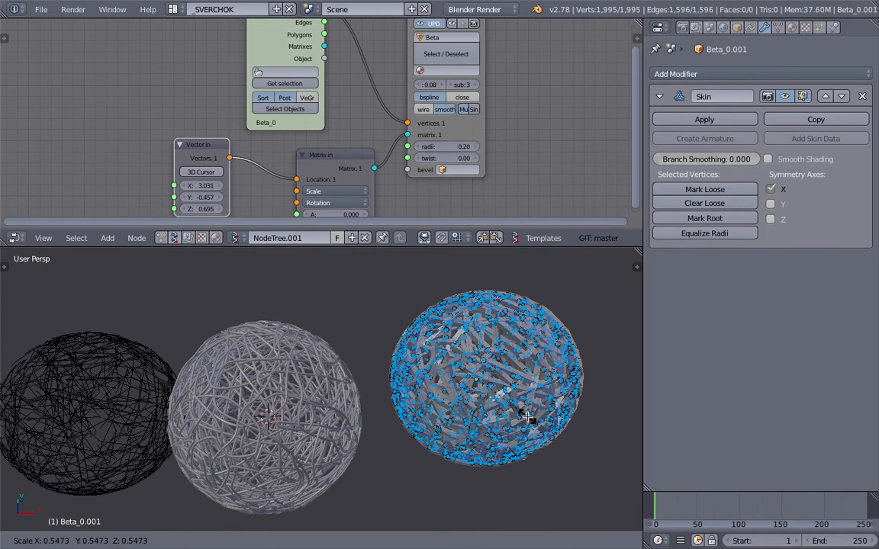
left_click(504, 407)
key("Tab")
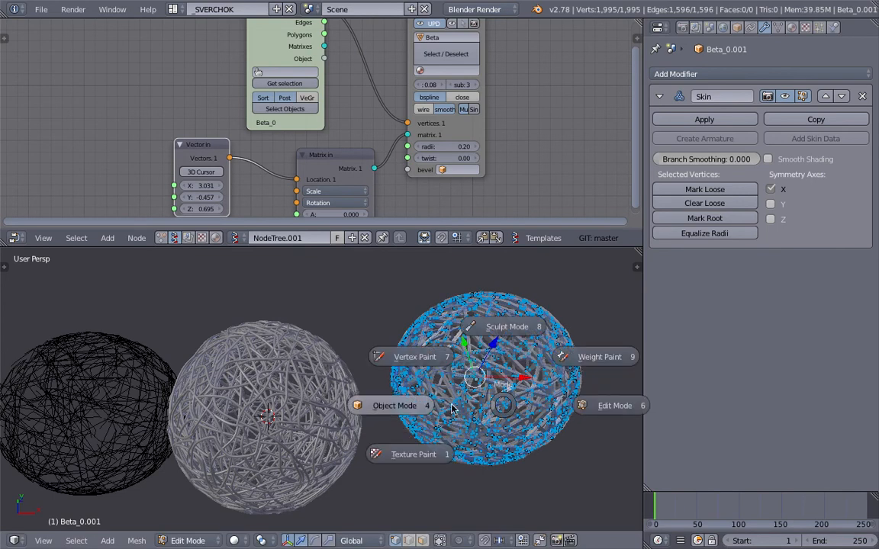
left_click(371, 365)
middle_click_drag(440, 371, 370, 390, "shift")
scroll(466, 380, "up", 4)
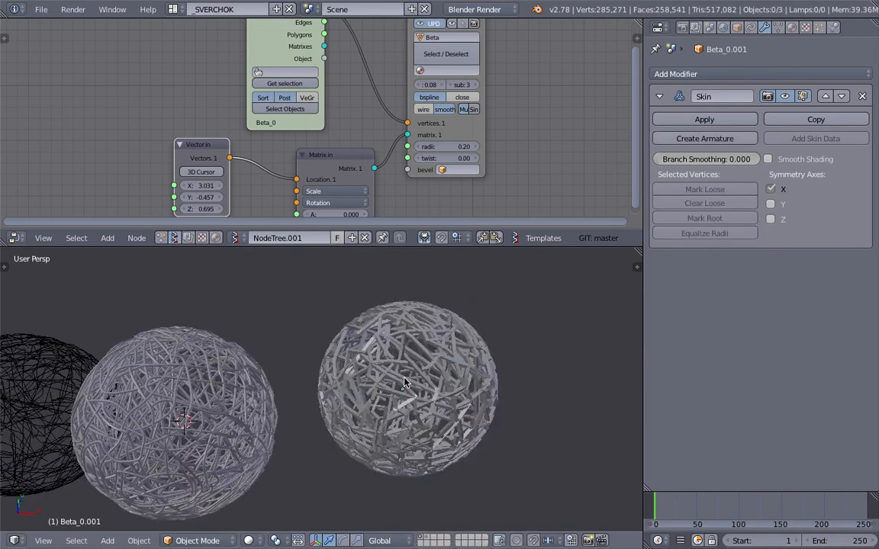
middle_click_drag(467, 383, 409, 378)
scroll(409, 377, "down", 5)
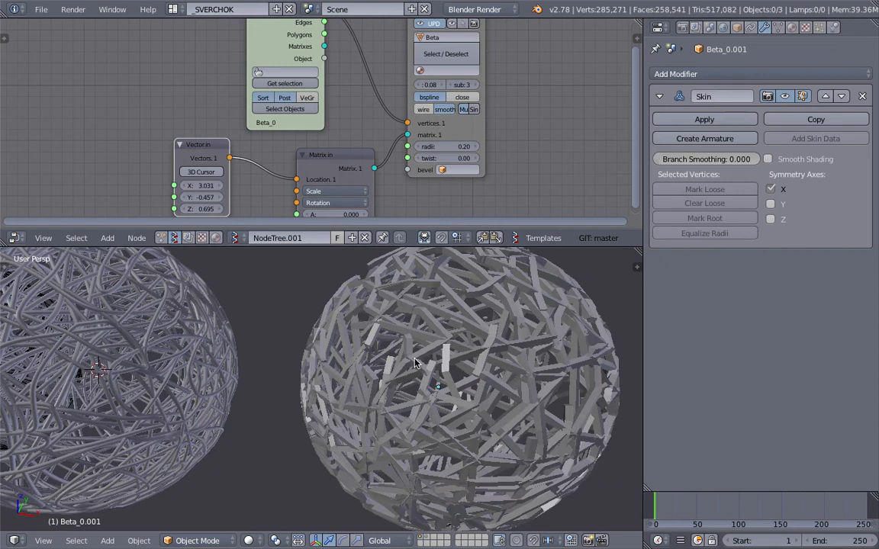
Step: Move the thickened curve sphere and the skinned sphere so the three spheres are spaced apart side by side
middle_click_drag(394, 371, 347, 369)
right_click(340, 330)
middle_click_drag(340, 331, 307, 429)
key("g")
left_click(343, 432)
middle_click_drag(341, 388, 435, 365)
right_click(500, 402)
key("g")
left_click(524, 397)
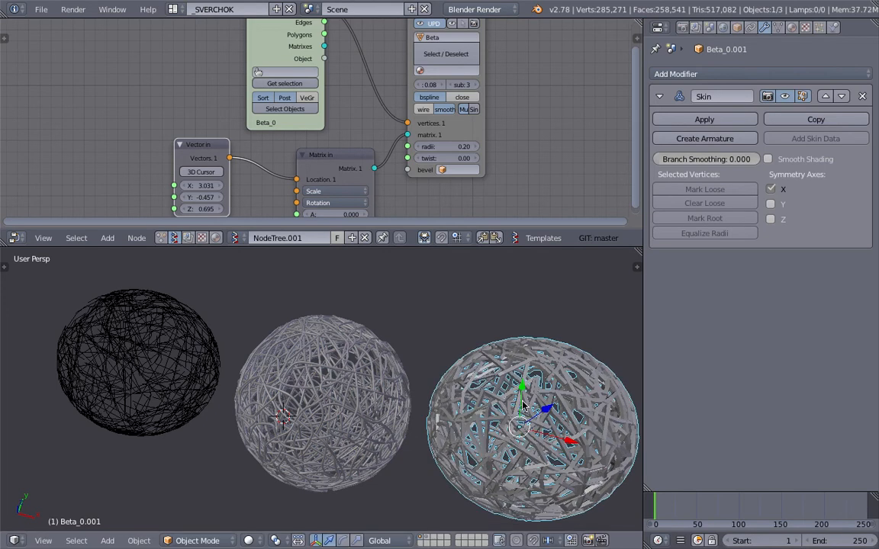
Step: Narrow the properties editor to widen the 3D view and deselect all spheres
middle_click_drag(534, 393, 563, 381)
key("a")
left_click_drag(645, 321, 712, 321)
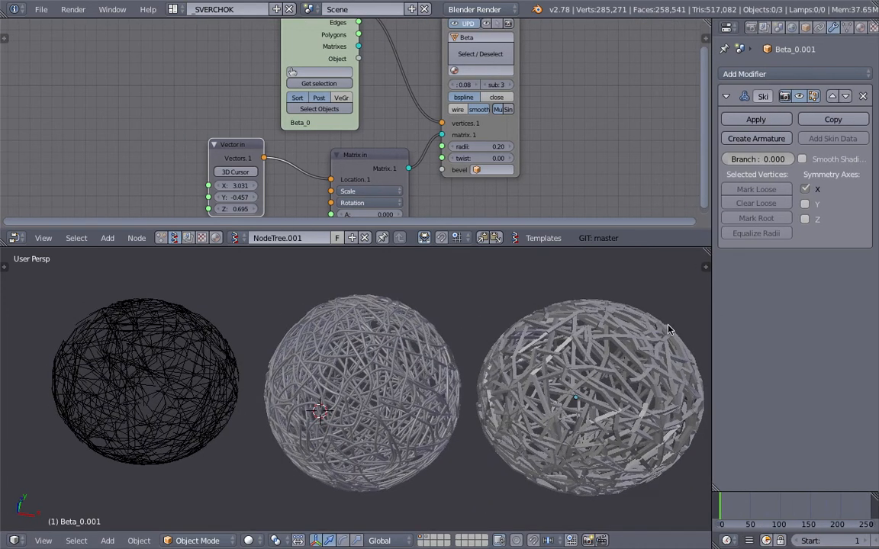
scroll(427, 359, "down", 2)
right_click(208, 376)
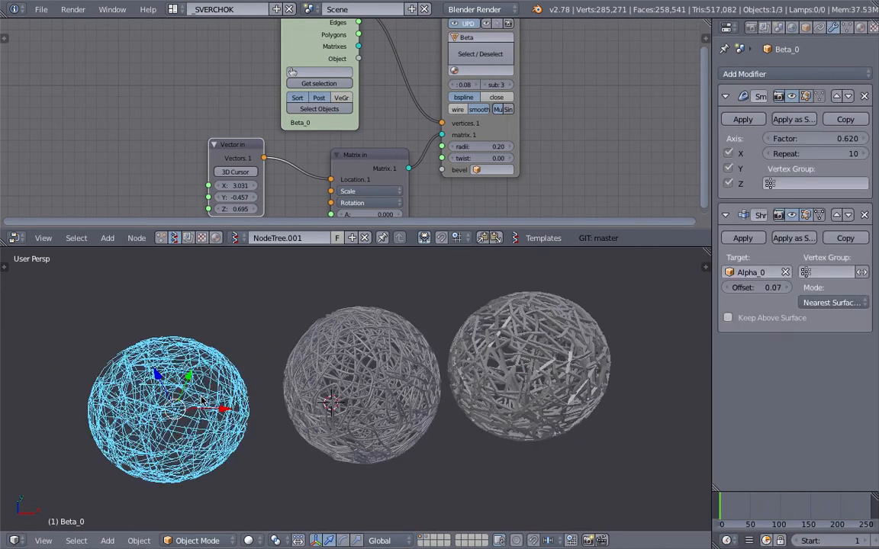
key("a")
Step: In Top view, move the skinned sphere Beta_0.001 into line with the other two spheres
middle_click_drag(237, 387, 269, 368)
right_click(315, 368)
scroll(325, 366, "down", 1)
middle_click_drag(326, 370, 359, 477)
left_click(42, 541)
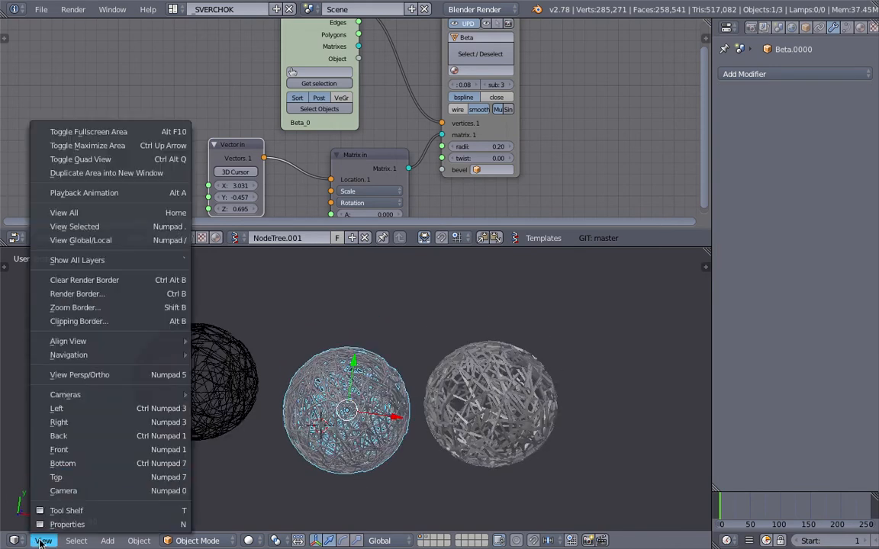
left_click(61, 477)
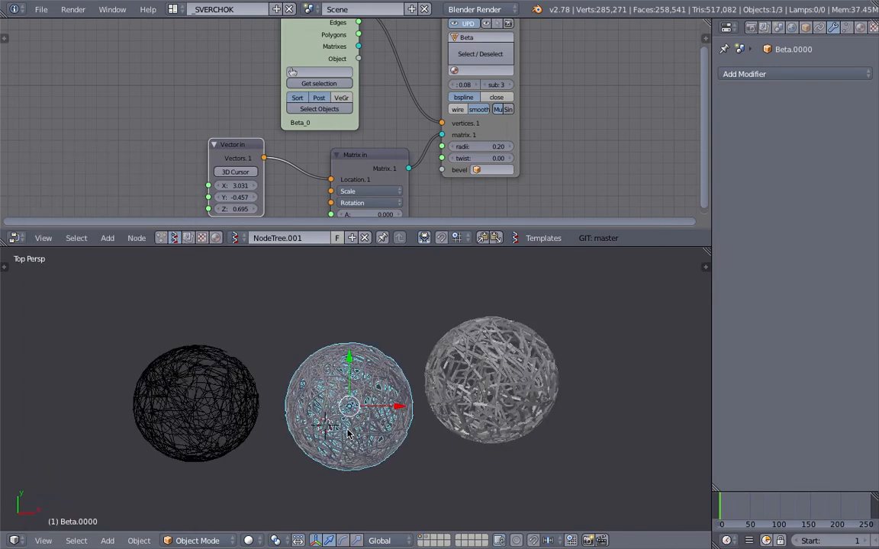
right_click(456, 379)
key("g")
left_click(434, 404)
Step: Lower the curve sphere and the skinned sphere to the same height as the black wireframe sphere
middle_click_drag(370, 390, 380, 328)
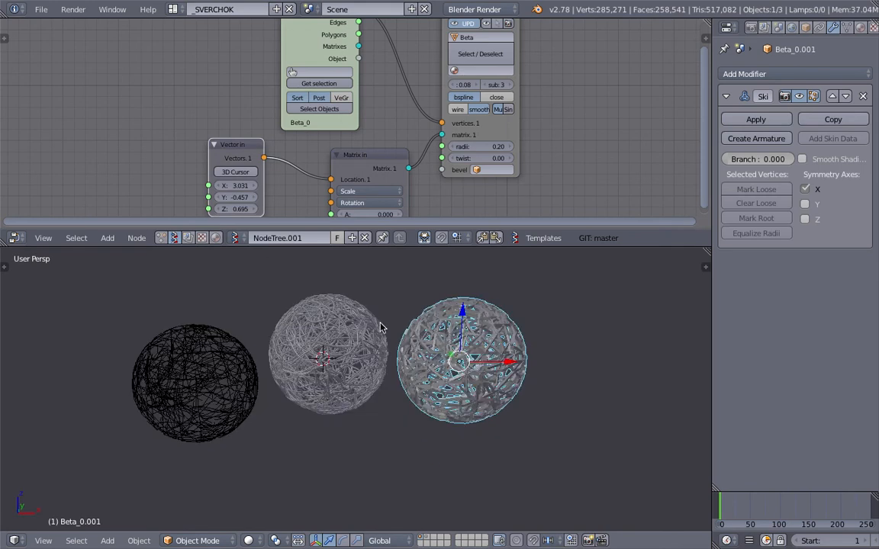
right_click(330, 344)
key("g")
left_click(326, 373)
right_click(465, 349)
key("g")
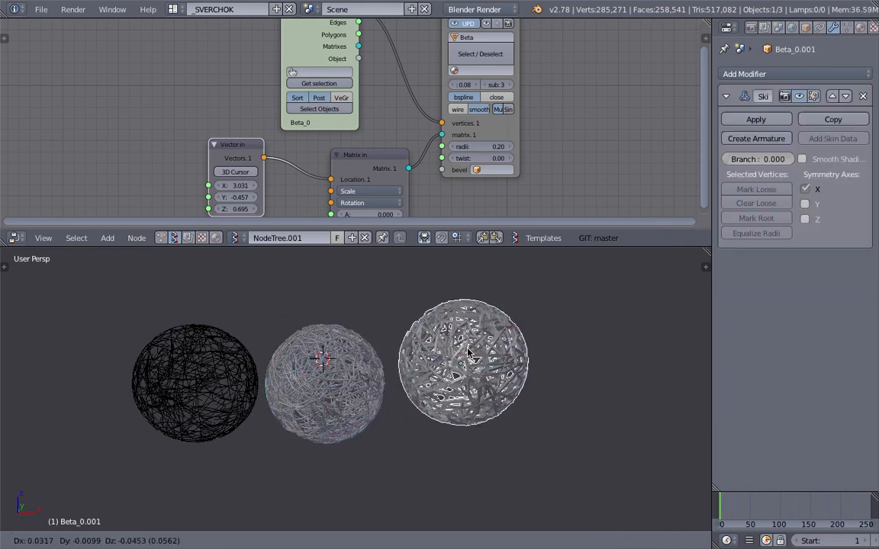
left_click(473, 370)
Step: Clear the selection and make the 3D view taller to show all three spheres
key("a")
scroll(425, 367, "up", 2)
middle_click_drag(420, 369, 451, 272)
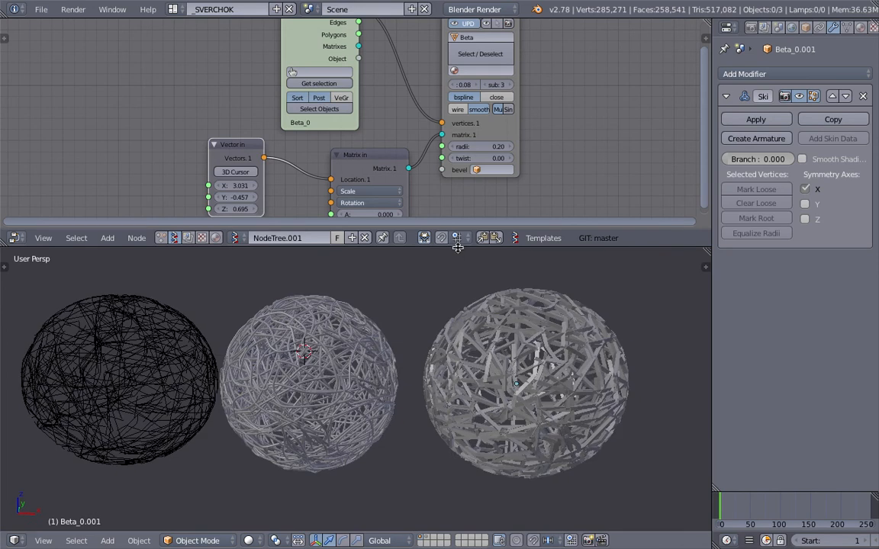
left_click_drag(457, 247, 457, 195)
scroll(471, 268, "down", 3)
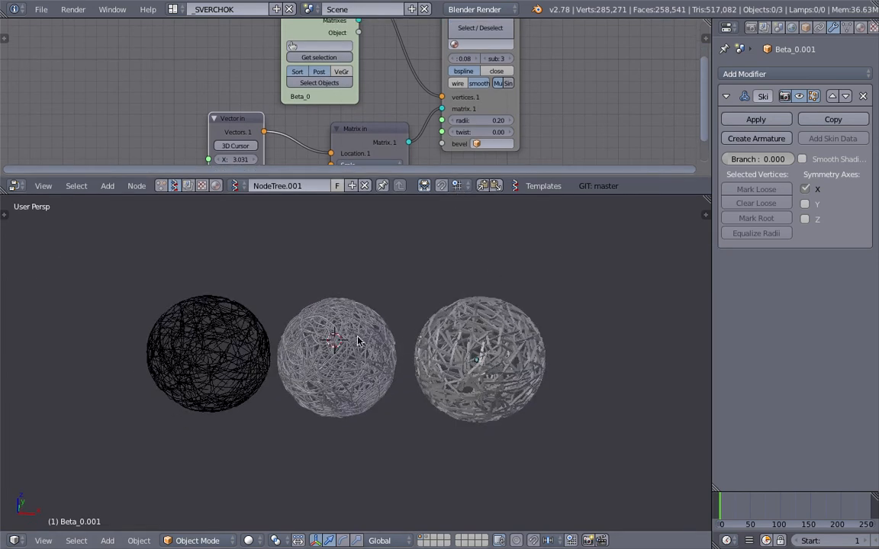
Step: Enable Matcap shading with the rainbow normal-coloured material in the 3D view's properties, then hide the sidebar
left_click(381, 303)
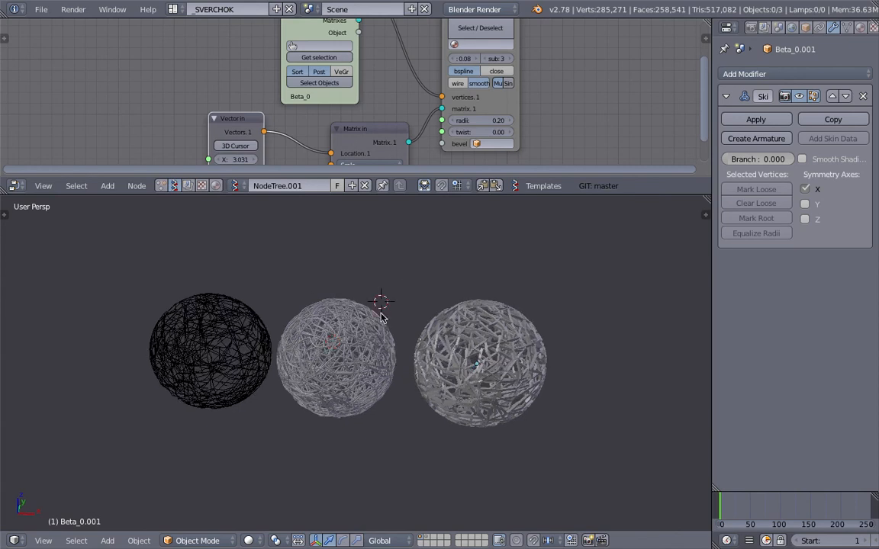
left_click(705, 216)
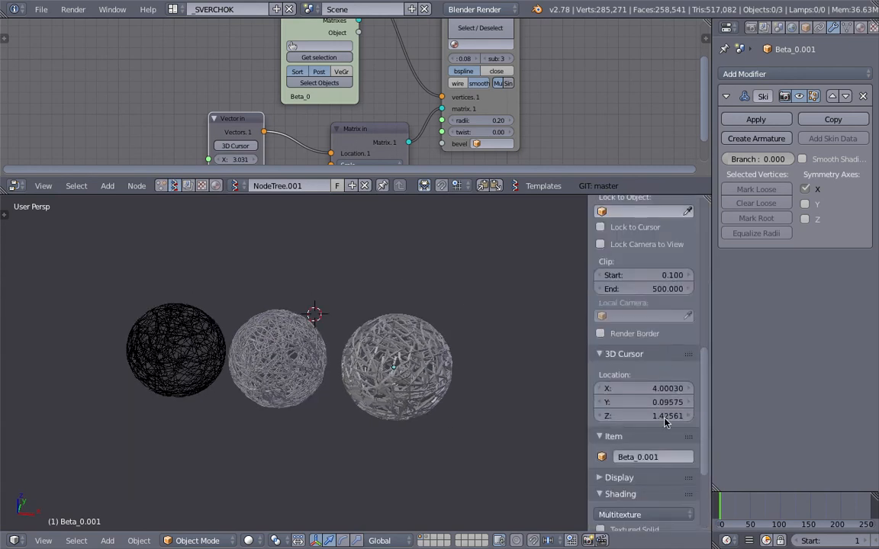
left_click(600, 409)
left_click(610, 419)
left_click(569, 374)
scroll(405, 321, "up", 3)
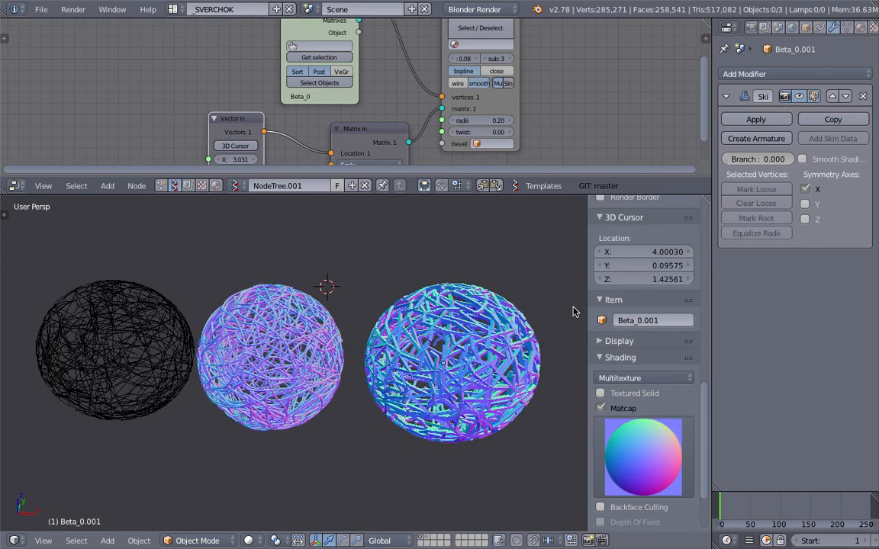
key("n")
scroll(461, 309, "down", 2)
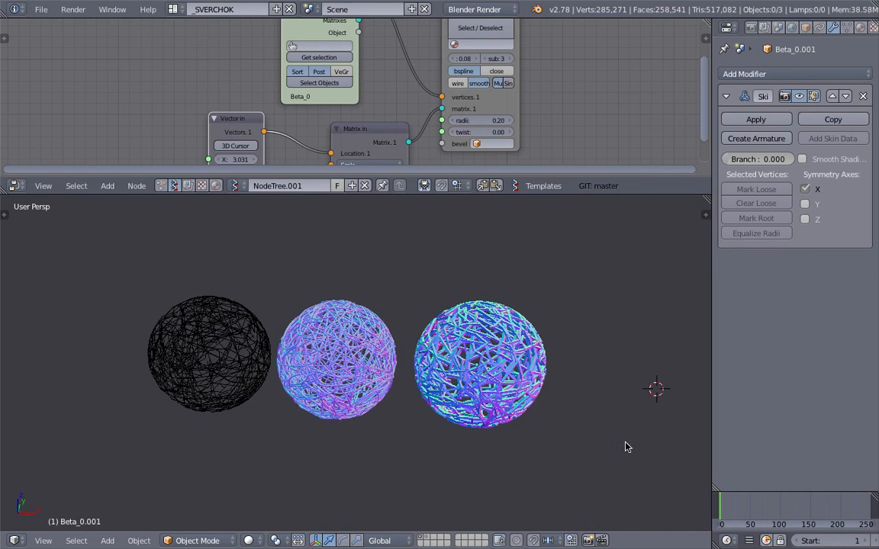
middle_click_drag(625, 448, 638, 429)
left_click_drag(122, 217, 559, 466)
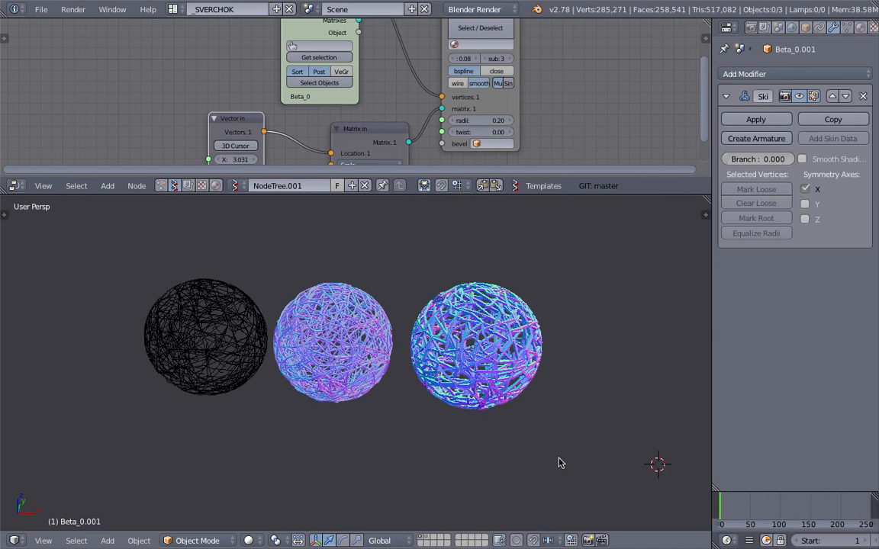